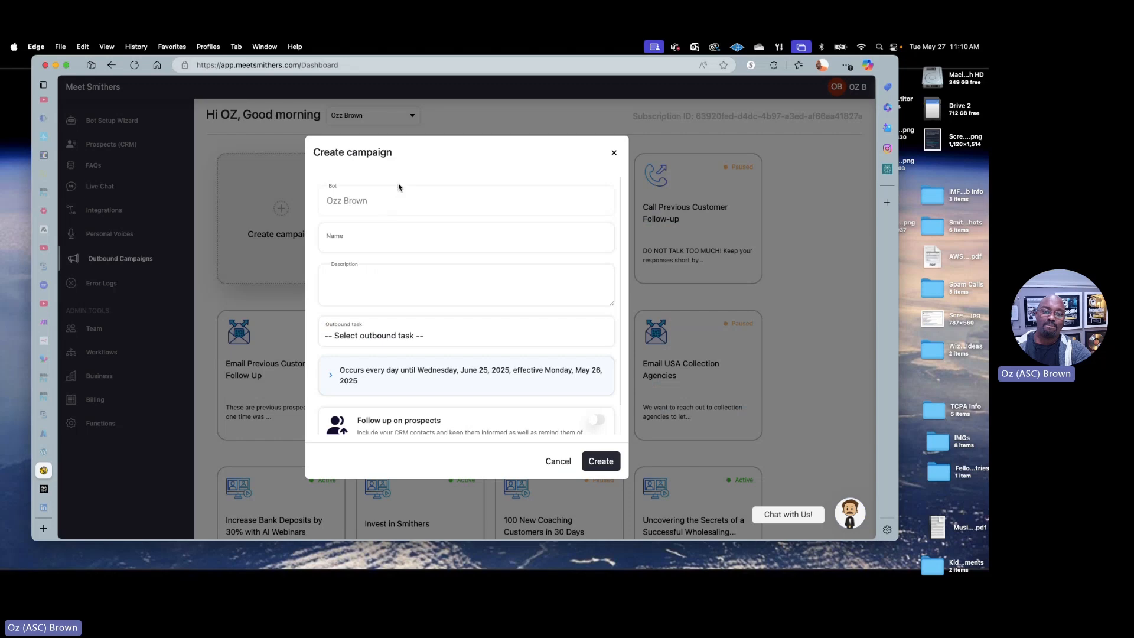
Name the new outbound campaign "Sell Anything with AI Webinars"
click(418, 241)
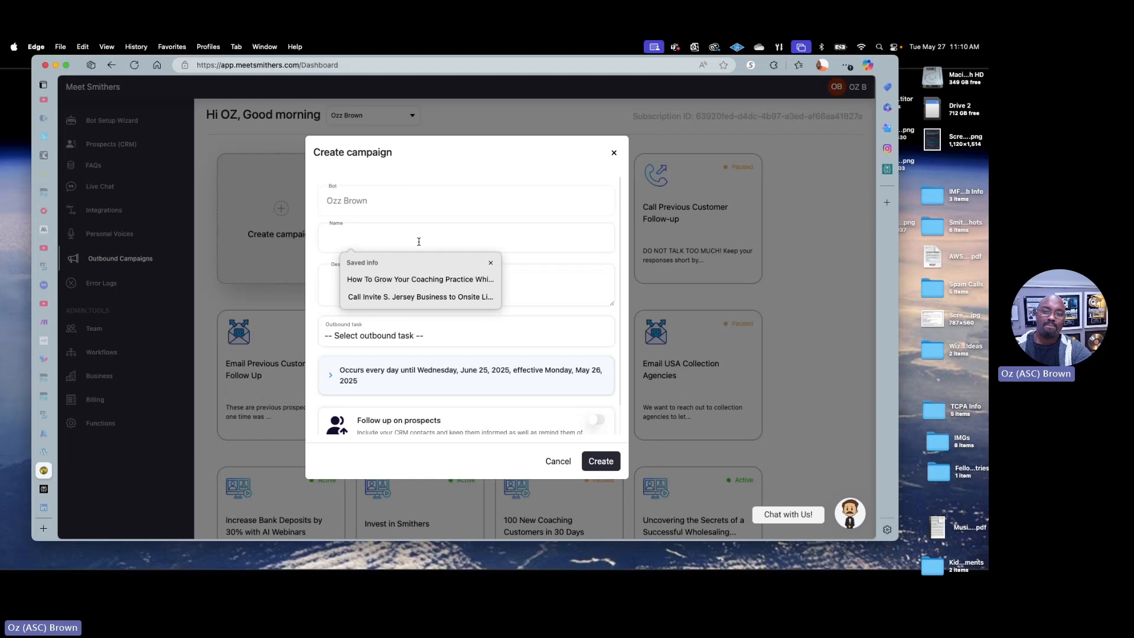
text(Be)
key(BackSpace)
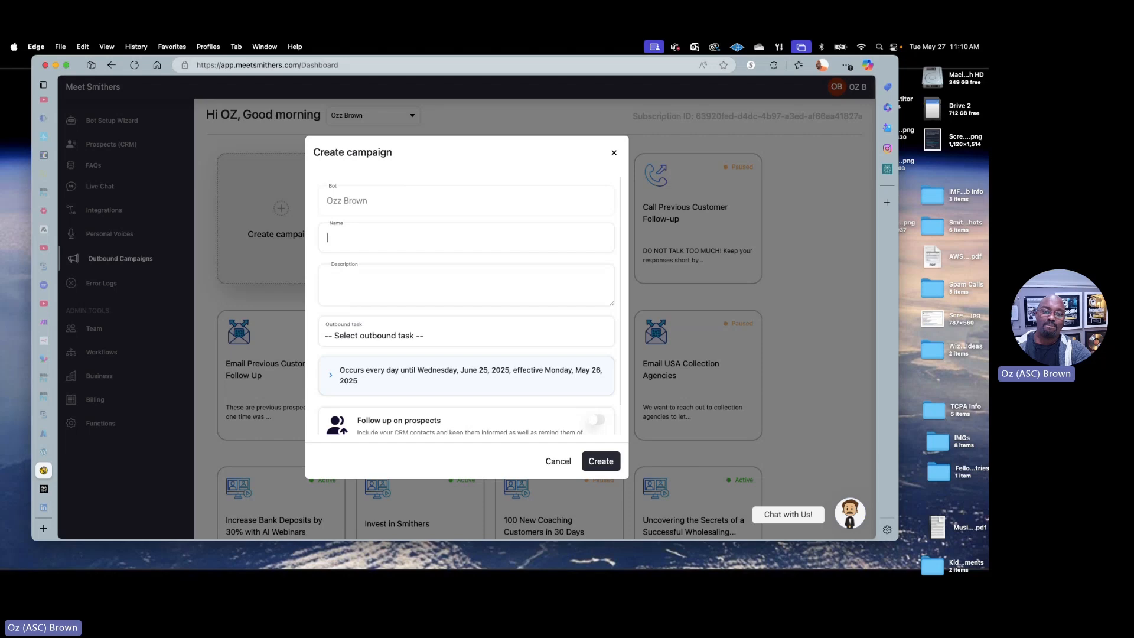
text(Sell Anything with AI Webinars)
Paste the prepared text about Smithers AI webinar value and features into the campaign description, enlarge its box and review the opening paragraph
key(Tab)
key(super+v)
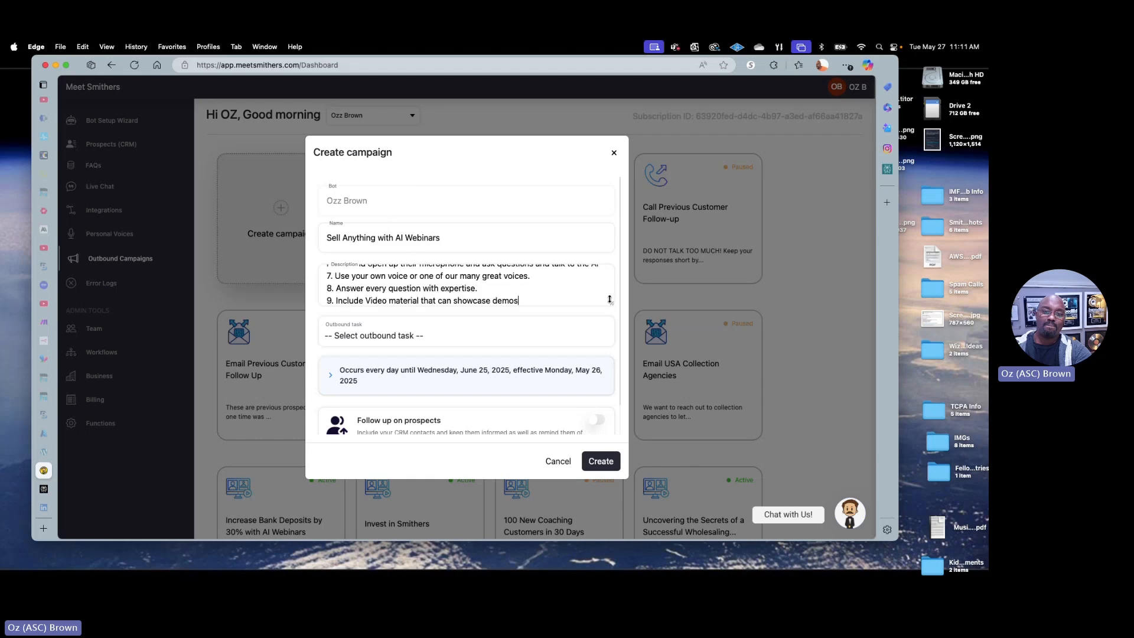
drag(610, 303, 597, 441)
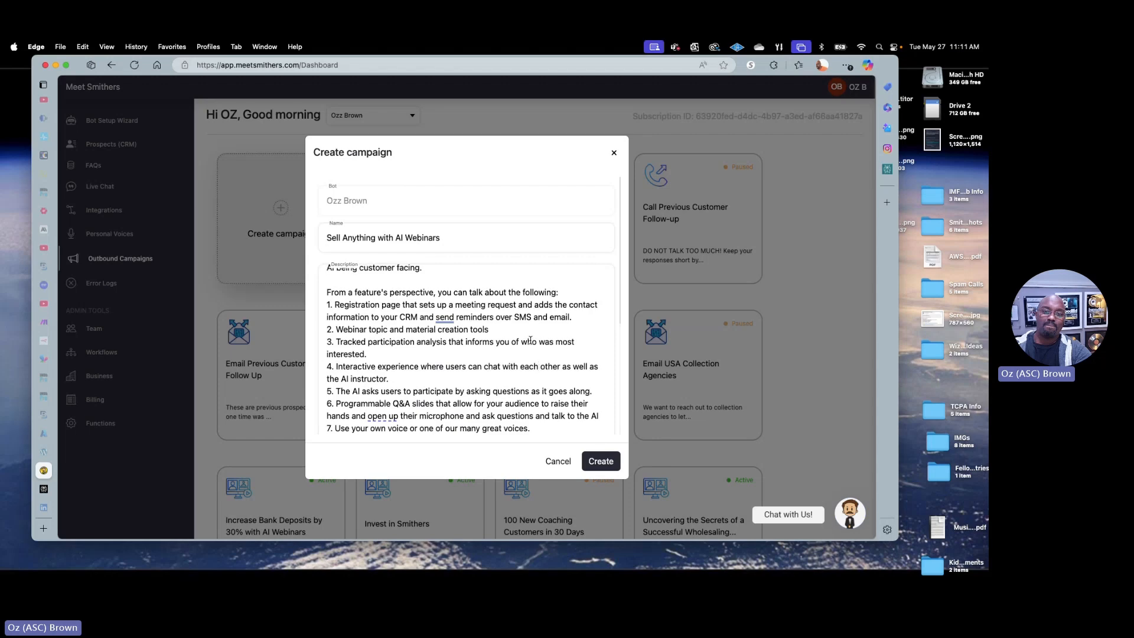
scroll(530, 340, up, 4)
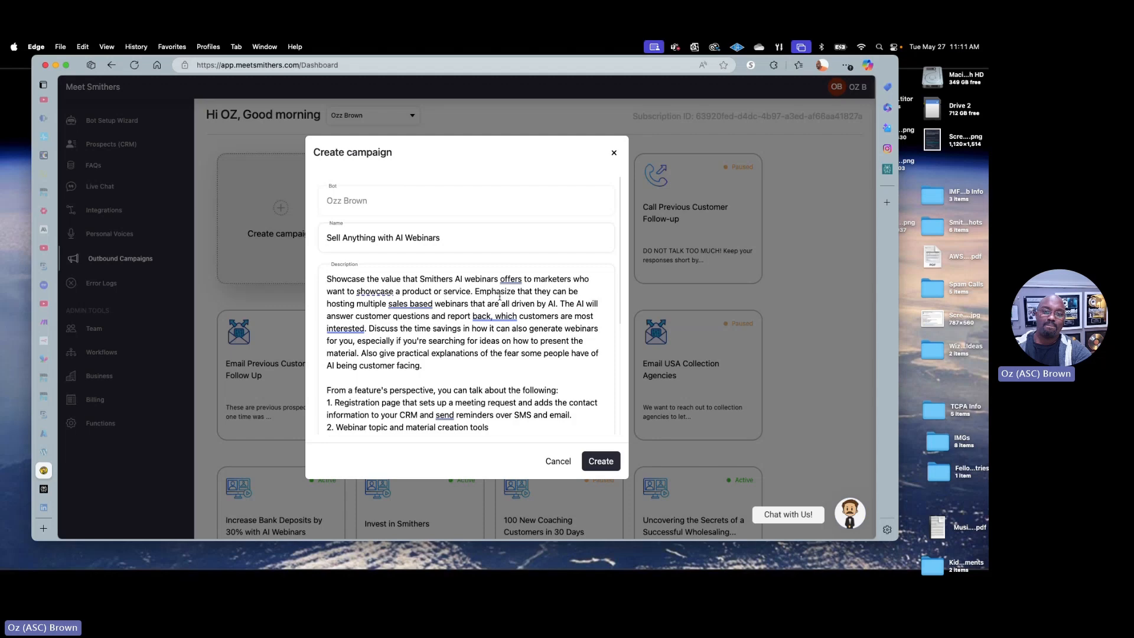
drag(500, 293, 535, 316)
click(462, 328)
drag(402, 328, 467, 328)
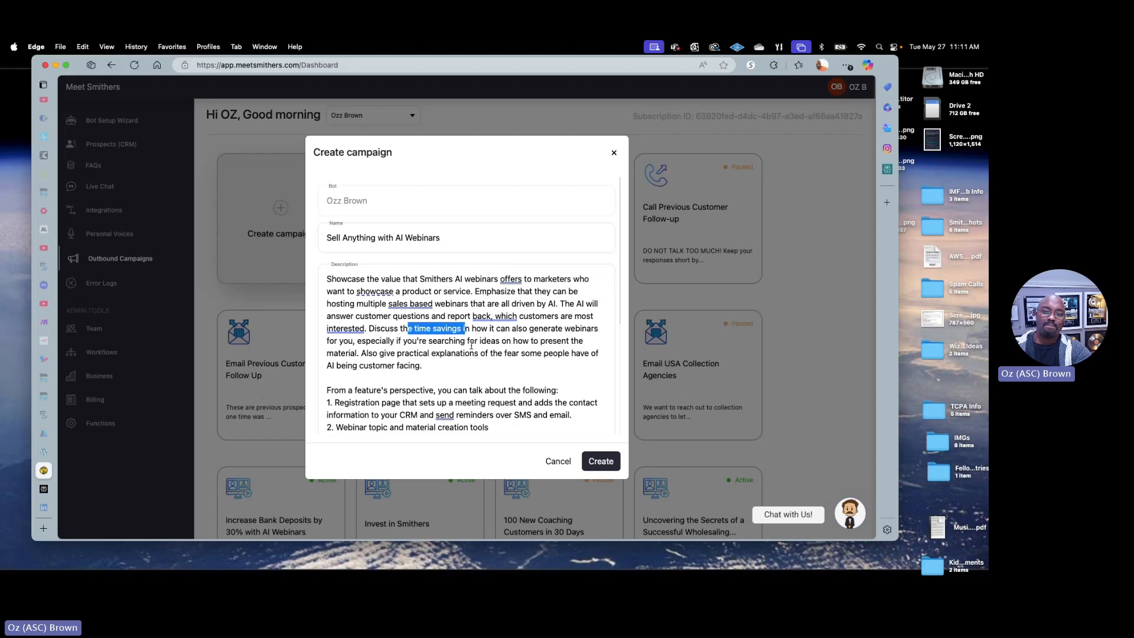
click(462, 328)
Make the description box slightly taller and set the campaign's outbound task to Webinar
scroll(461, 324, down, 2)
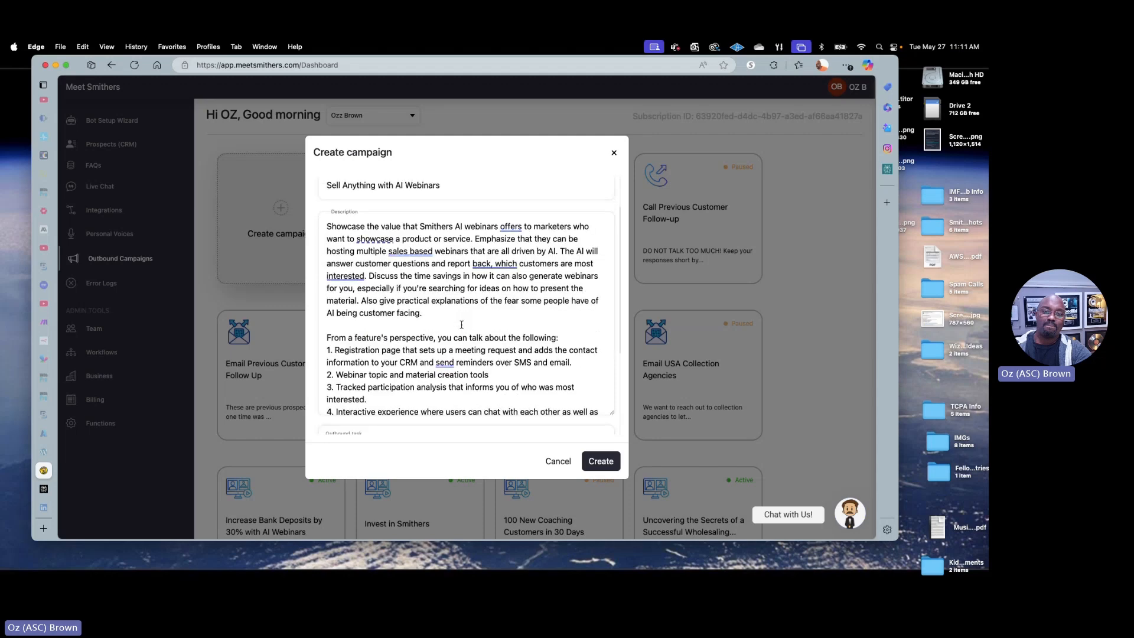
scroll(461, 325, down, 3)
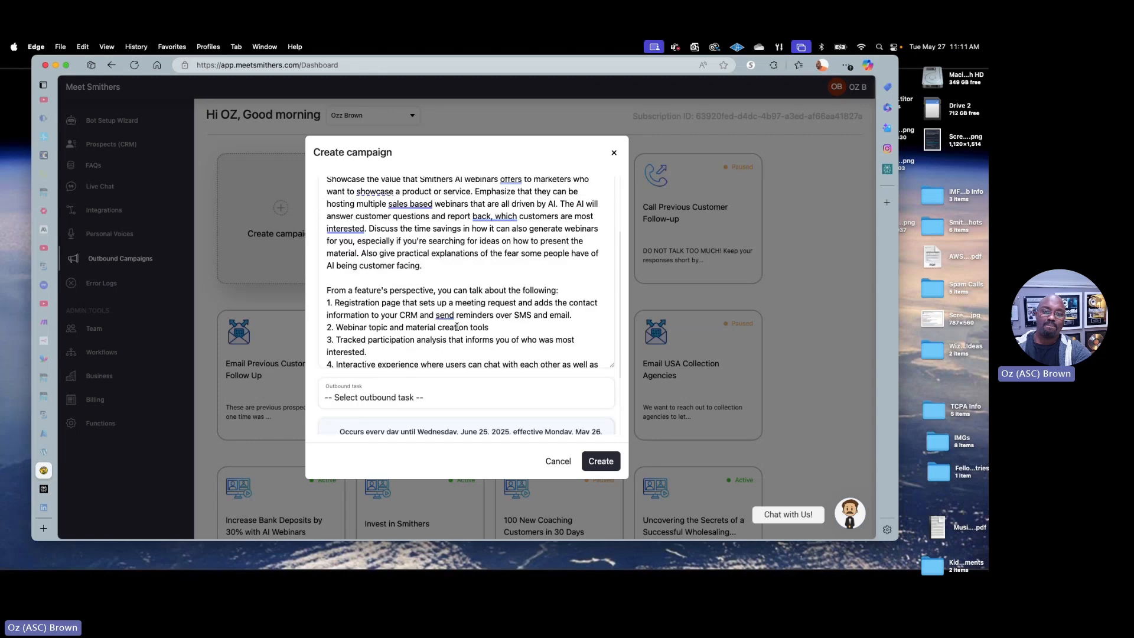
scroll(479, 316, down, 1)
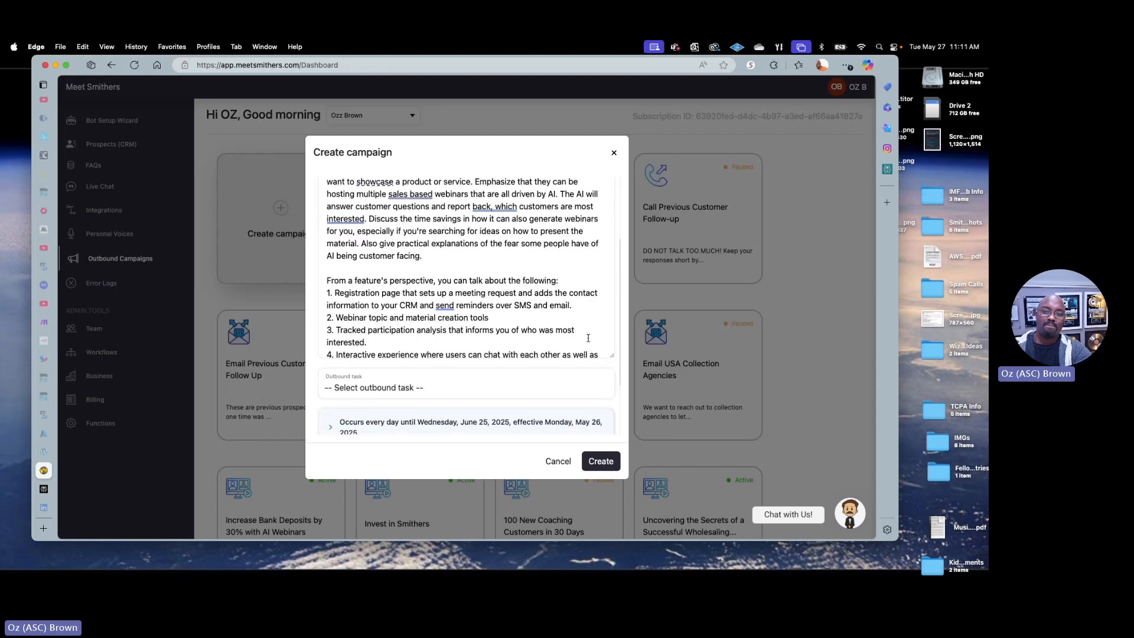
drag(609, 355, 611, 372)
click(449, 402)
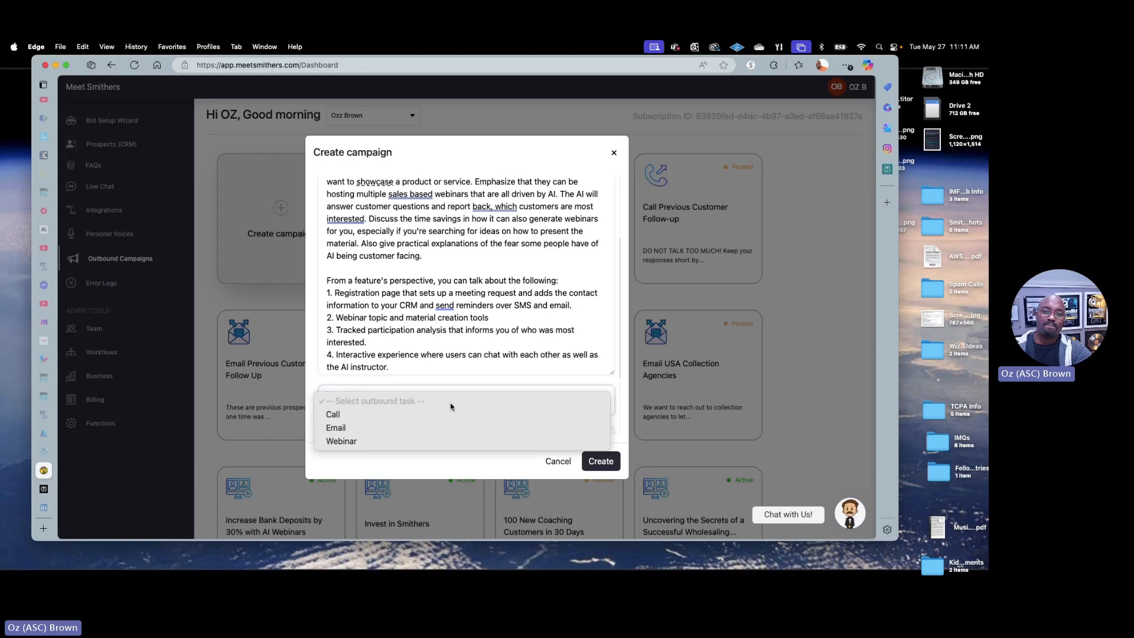
click(397, 441)
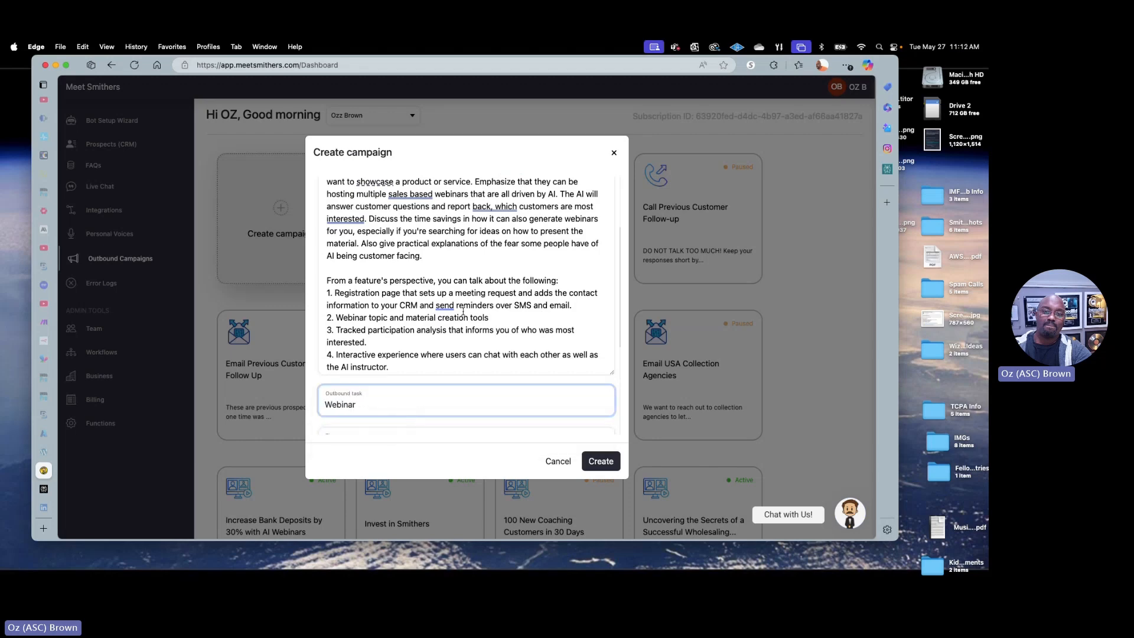
Expand the campaign's recurrence schedule and set the daily frequency to multiple times per day with 3 occurrences
scroll(472, 313, down, 4)
scroll(473, 312, down, 4)
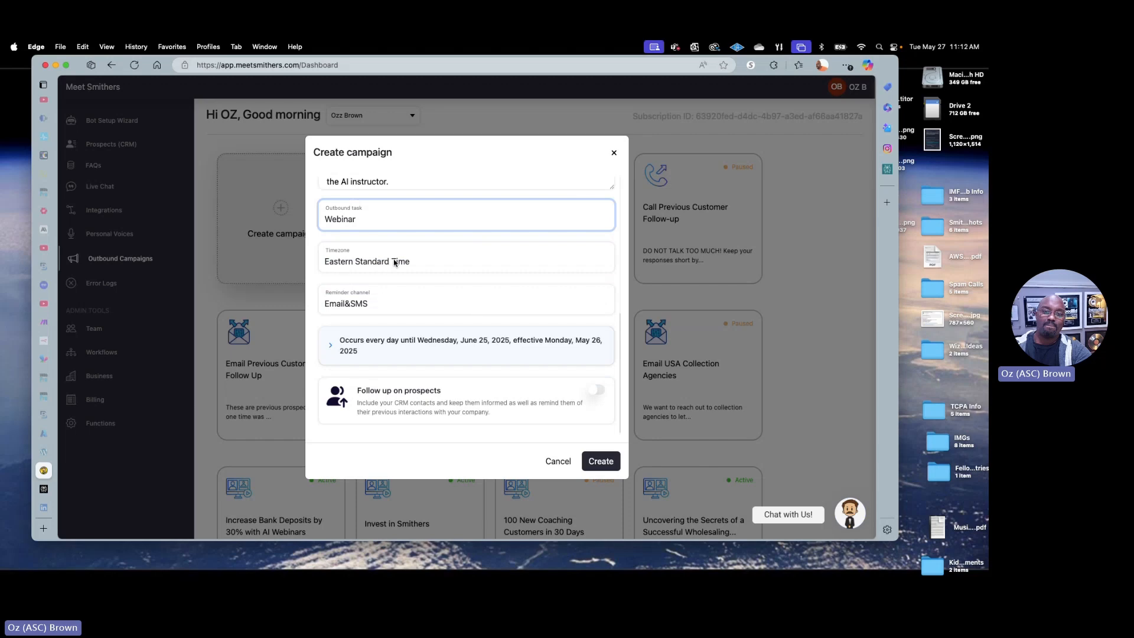
mouse_move(405, 305)
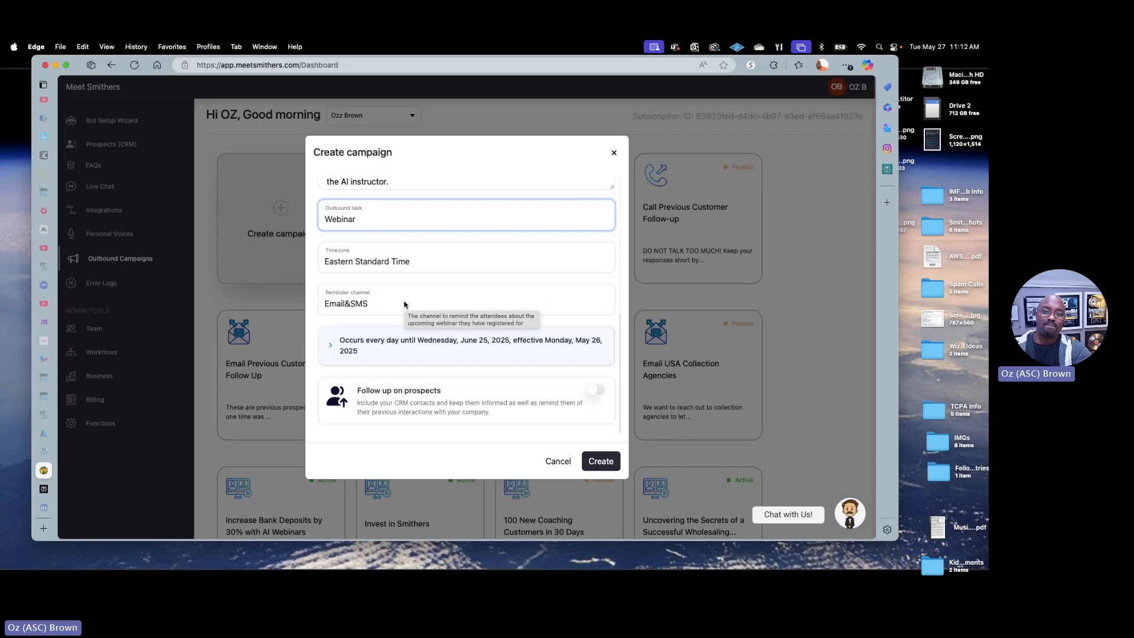
click(476, 348)
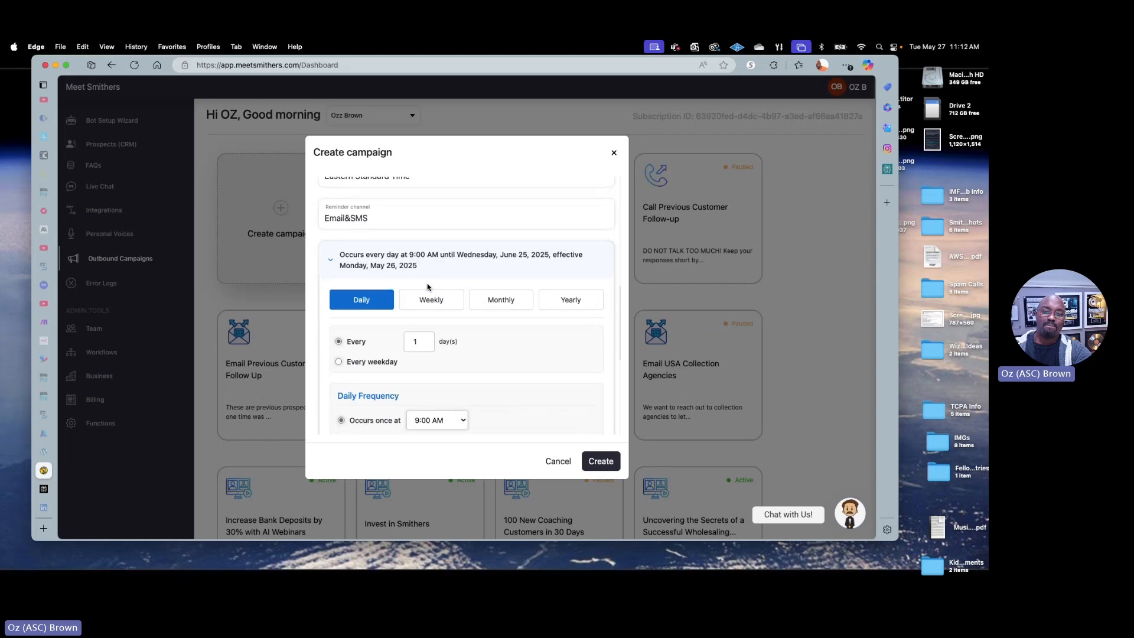
scroll(428, 287, down, 2)
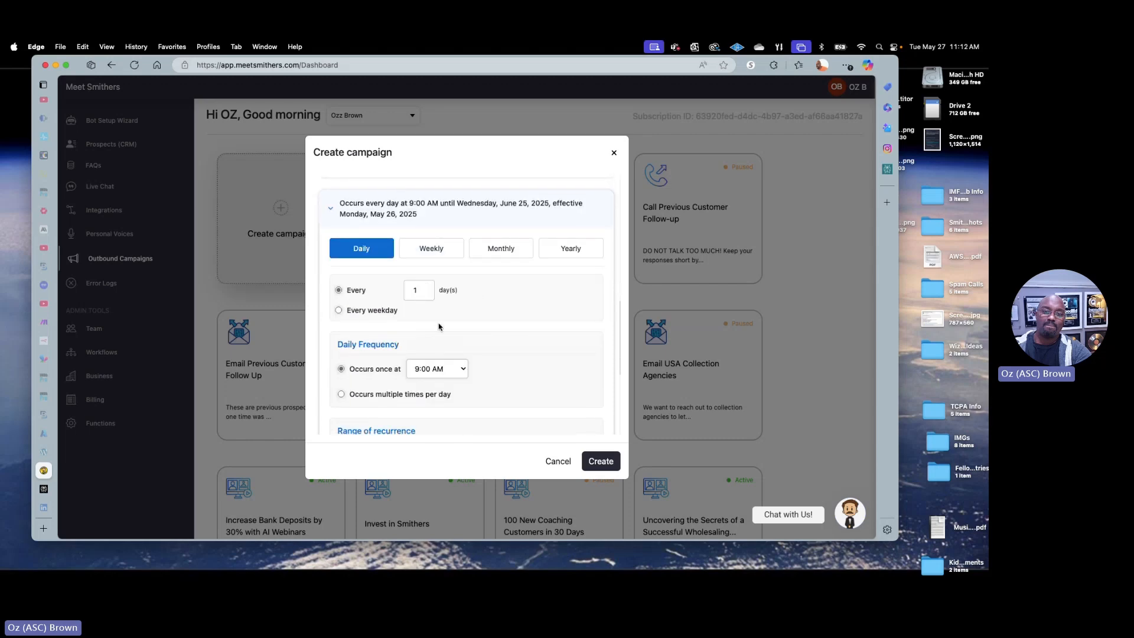
scroll(438, 327, down, 1)
click(393, 367)
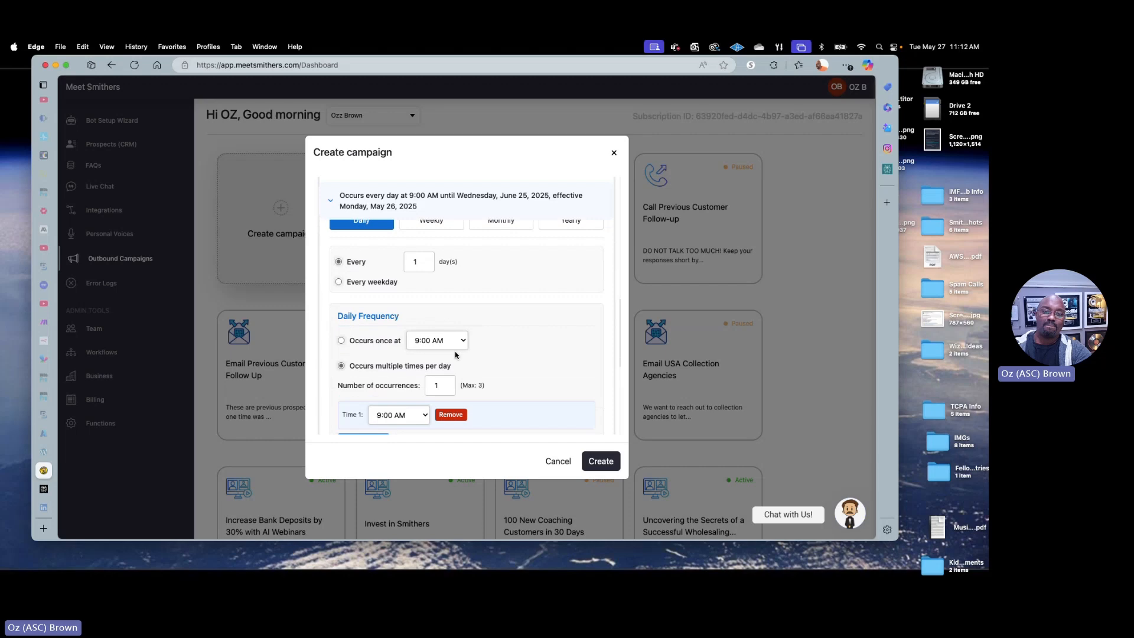
click(446, 384)
click(446, 384)
scroll(514, 321, down, 7)
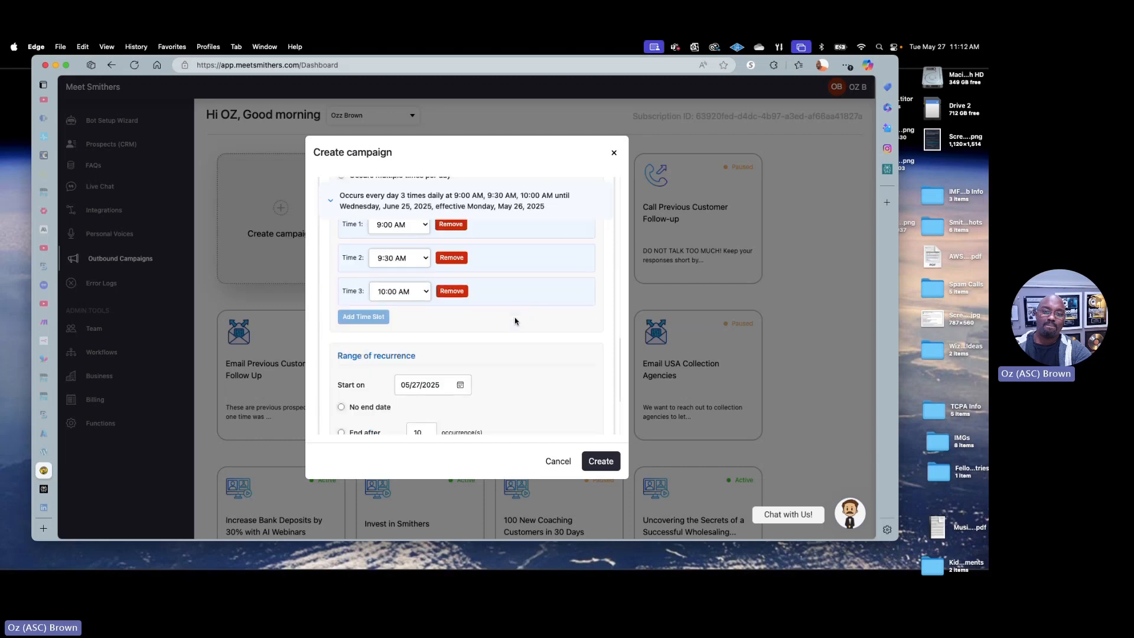
Set the three daily webinar time slots to 7:30 AM, 1:30 PM and 6:30 PM
scroll(514, 320, up, 2)
click(414, 276)
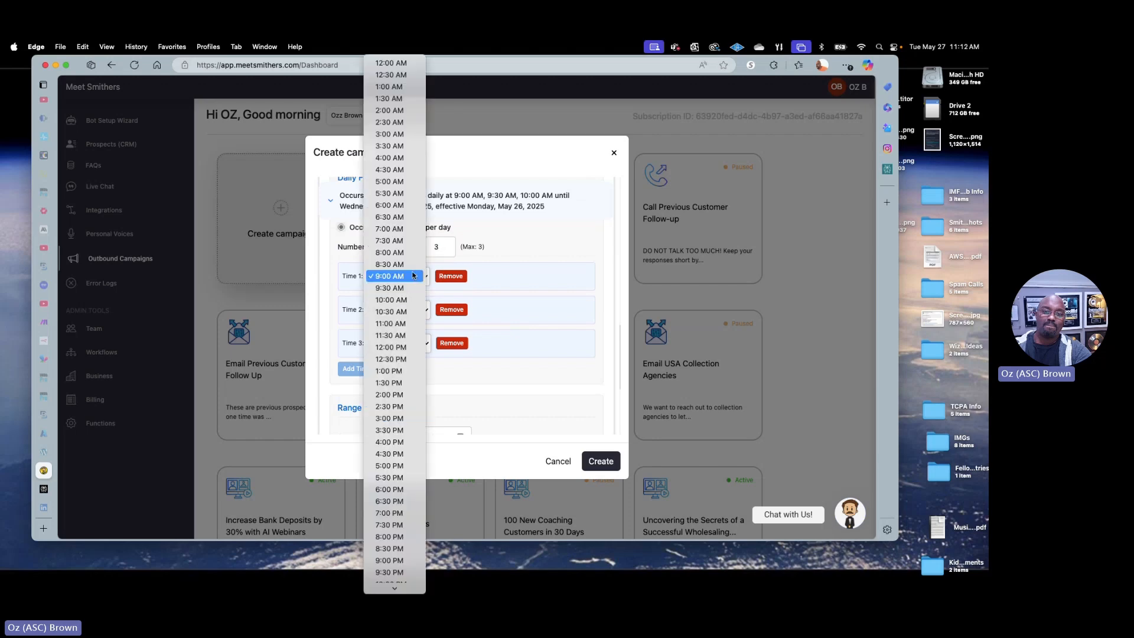
click(402, 240)
click(413, 312)
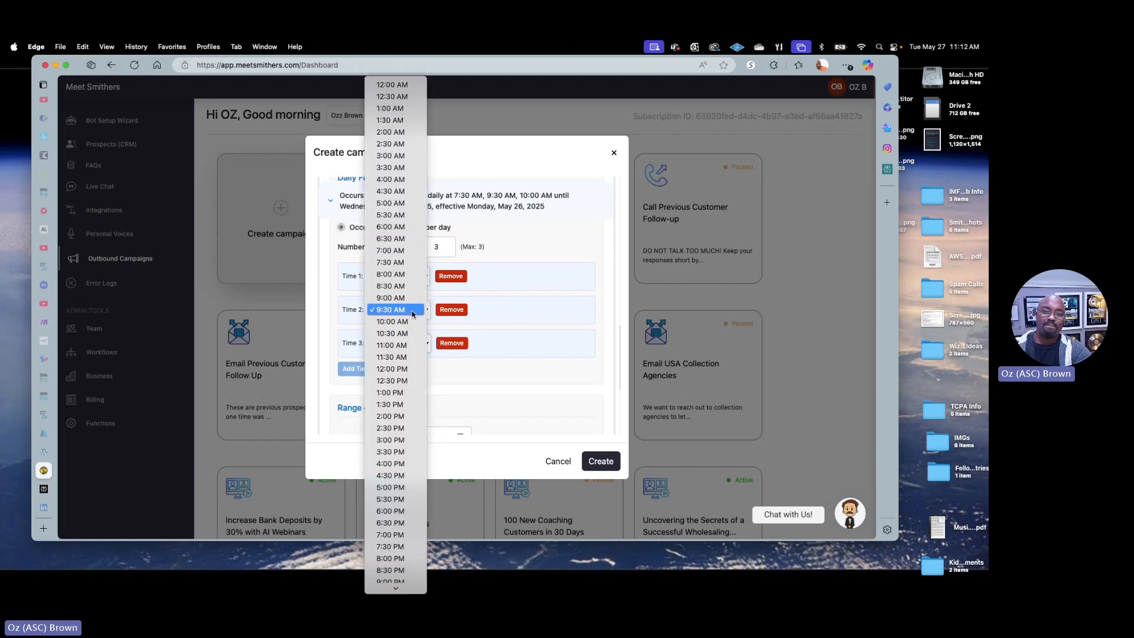
click(401, 404)
click(414, 311)
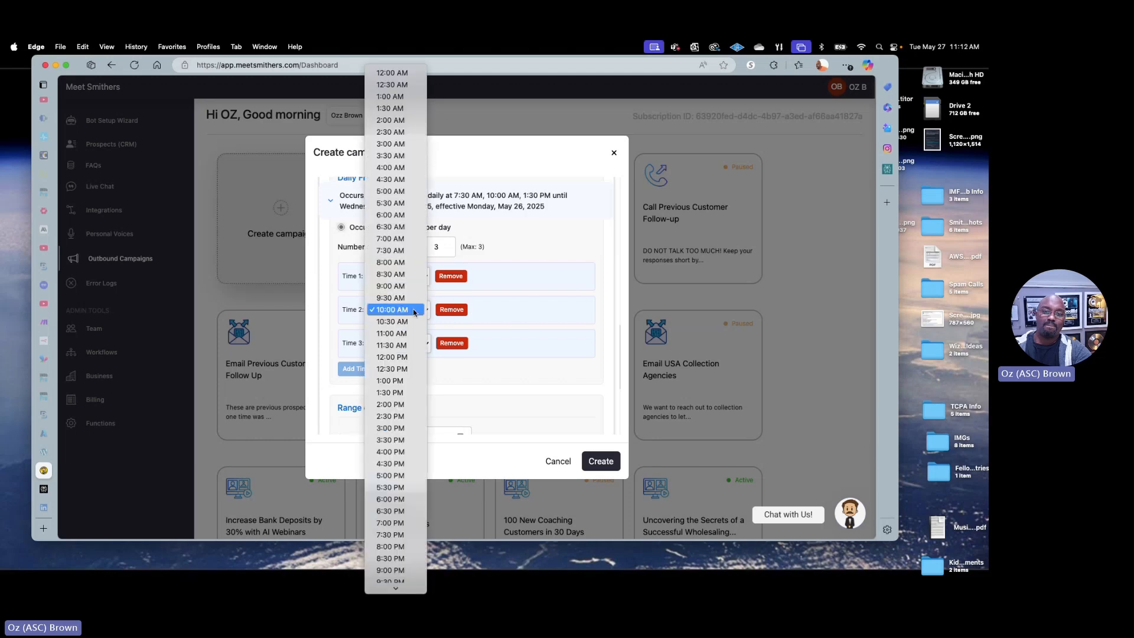
click(392, 512)
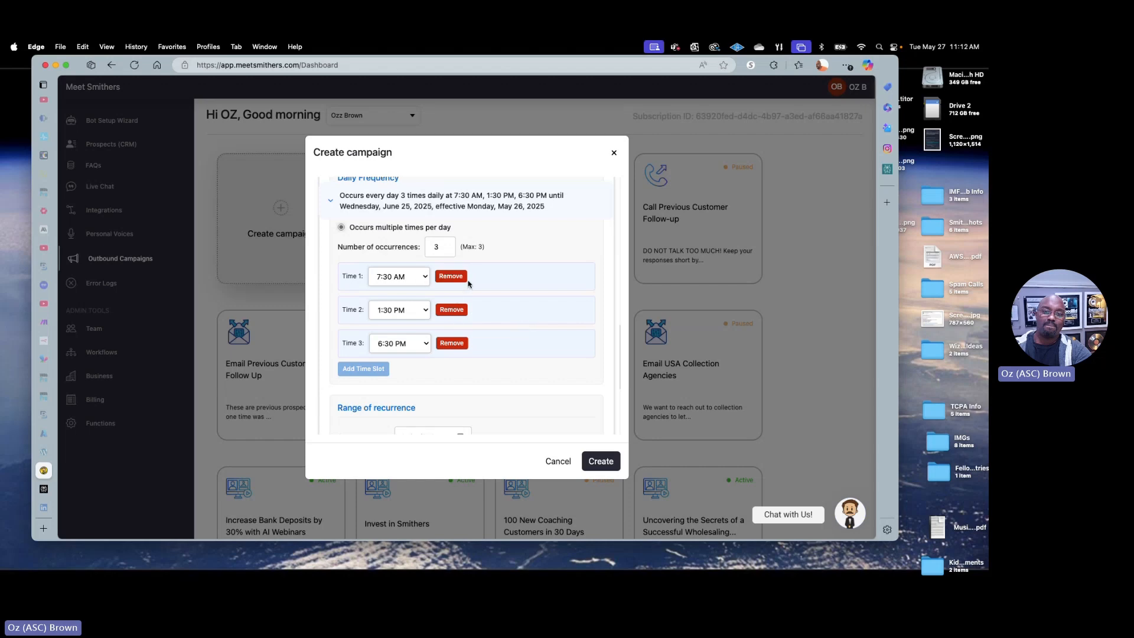
Create the campaign and open the new "Sell Anything with AI Webinars" campaign from the campaign list
scroll(480, 283, down, 4)
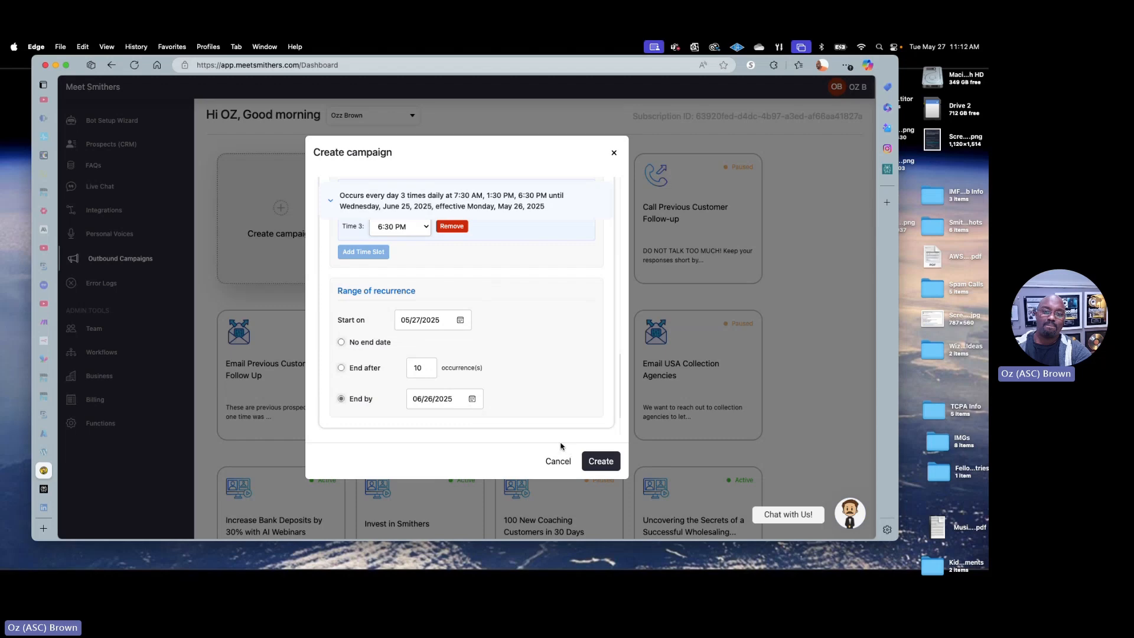
click(611, 460)
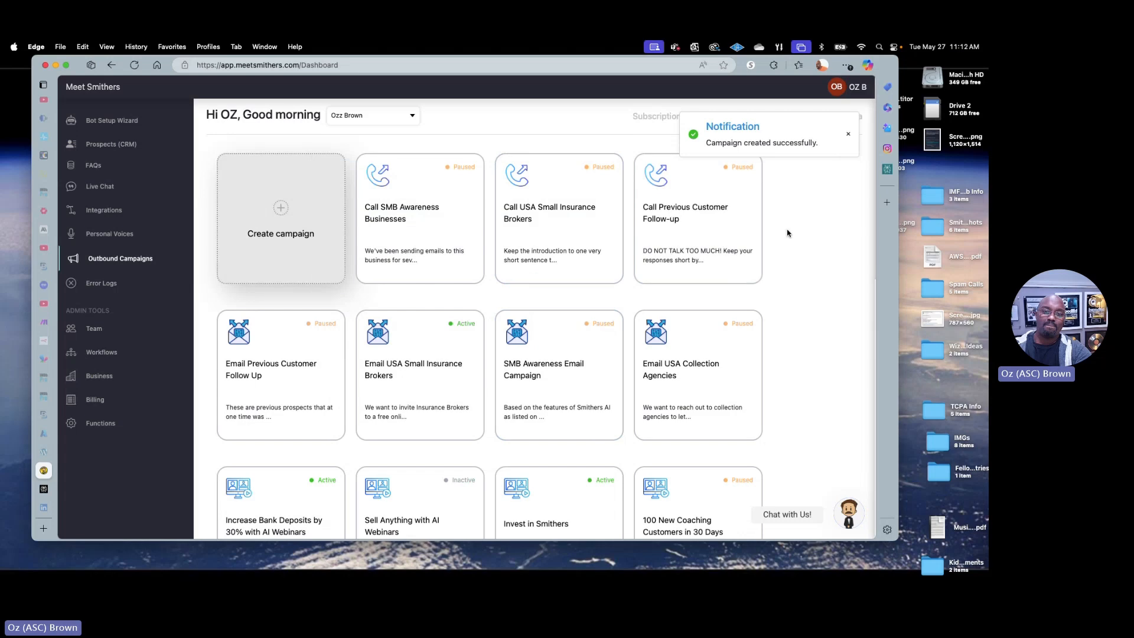
scroll(788, 235, down, 2)
scroll(788, 235, down, 3)
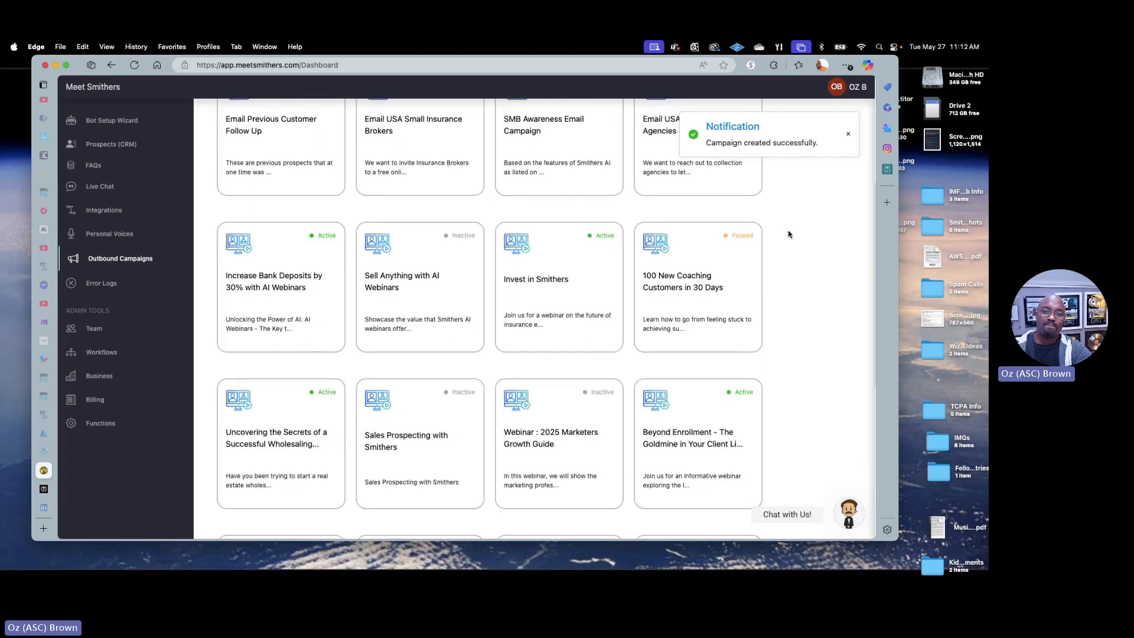
click(430, 285)
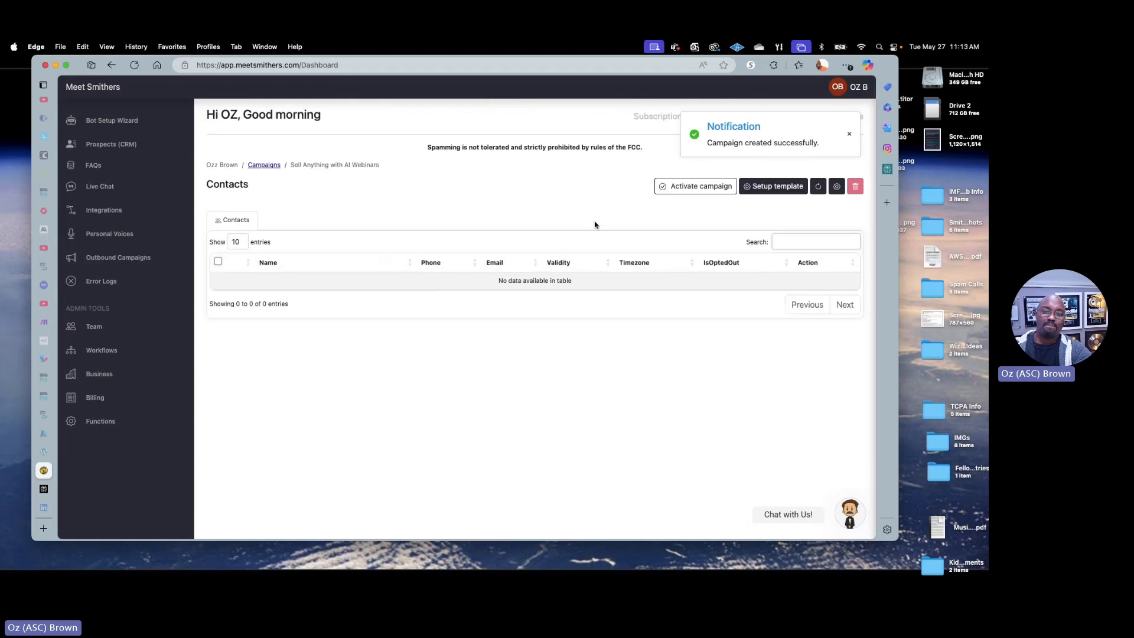
Start the webinar template setup and authorize meetsmithers.com to access the Google account, proceeding past the unverified-app warning
click(769, 188)
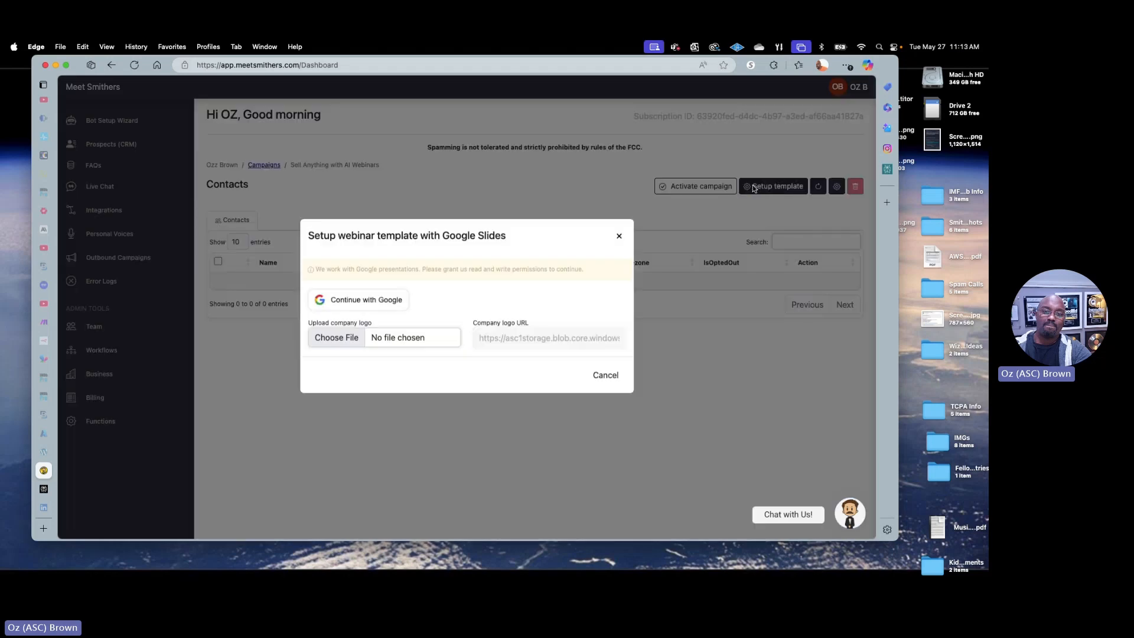
click(368, 302)
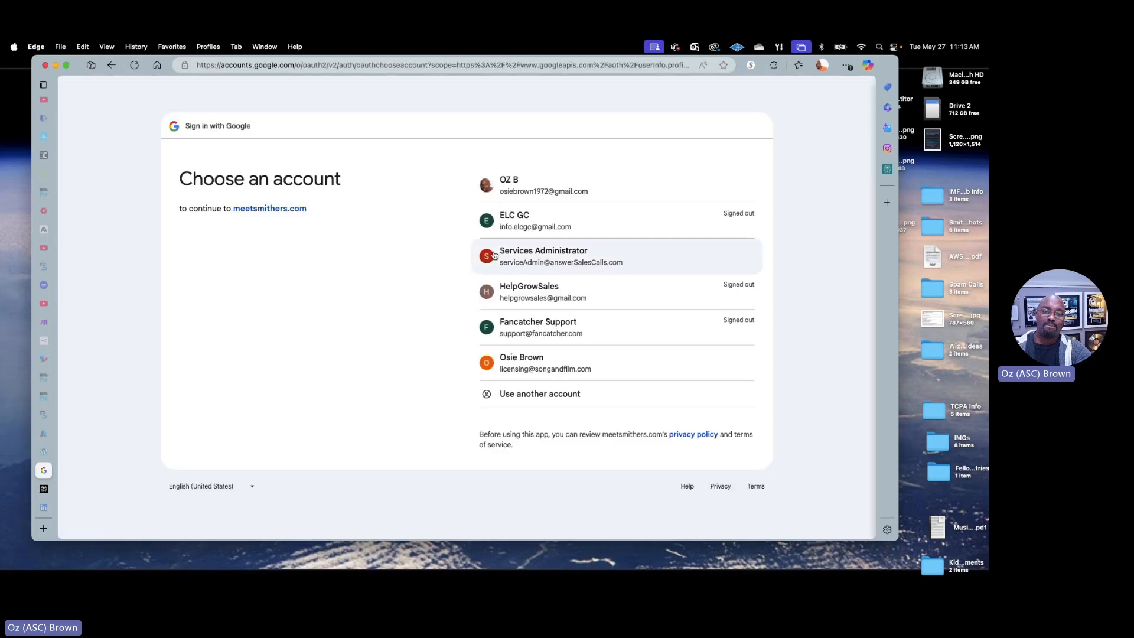
click(549, 188)
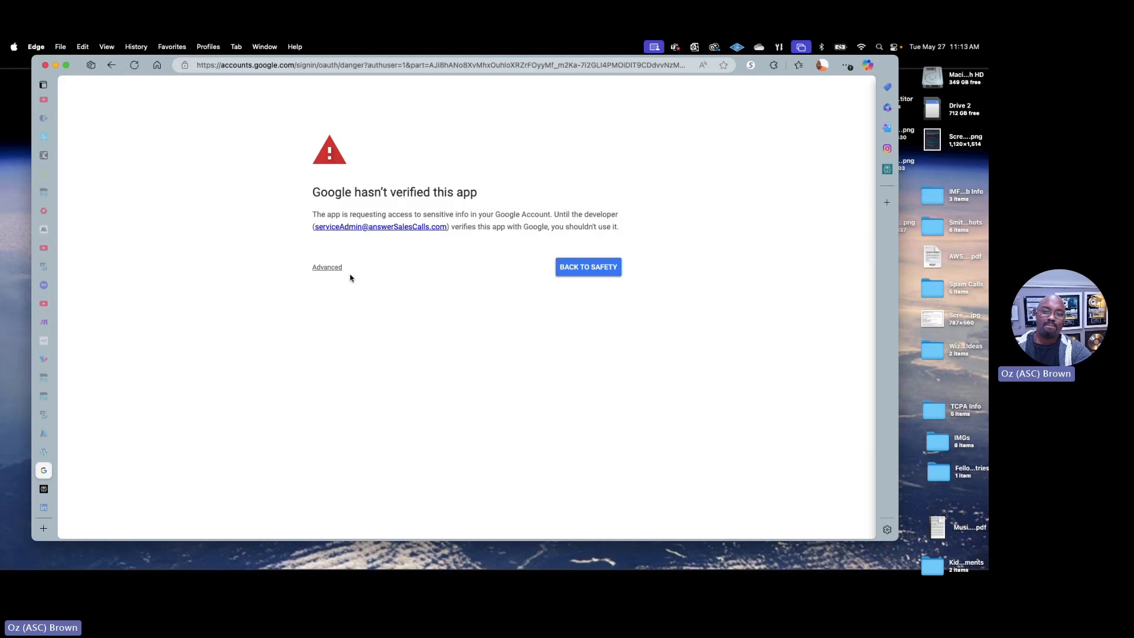
click(328, 268)
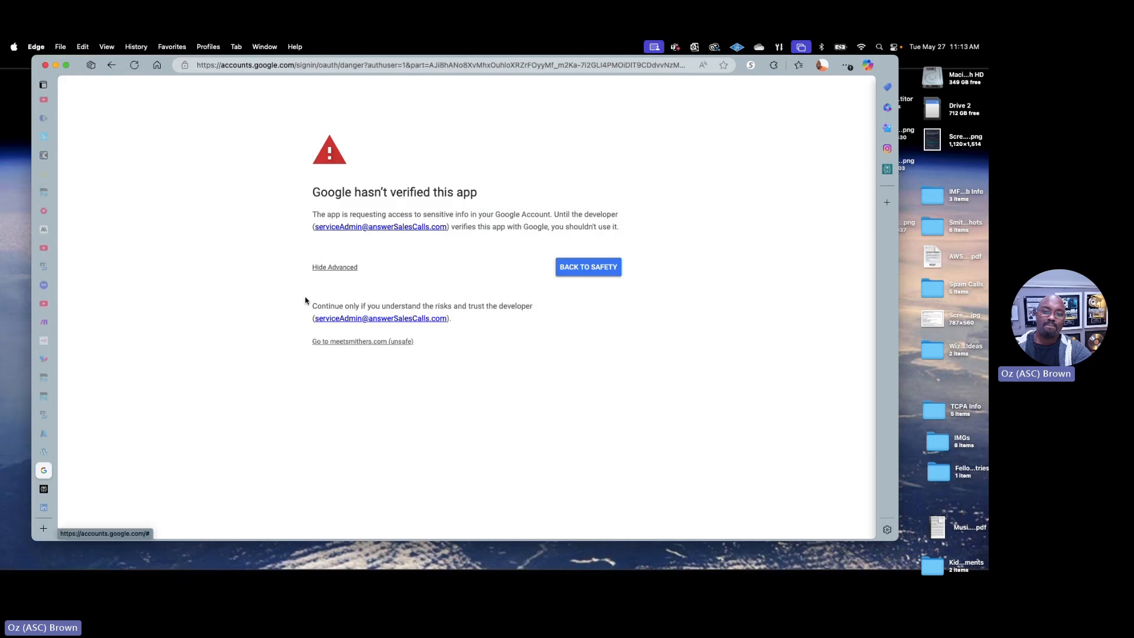
click(364, 342)
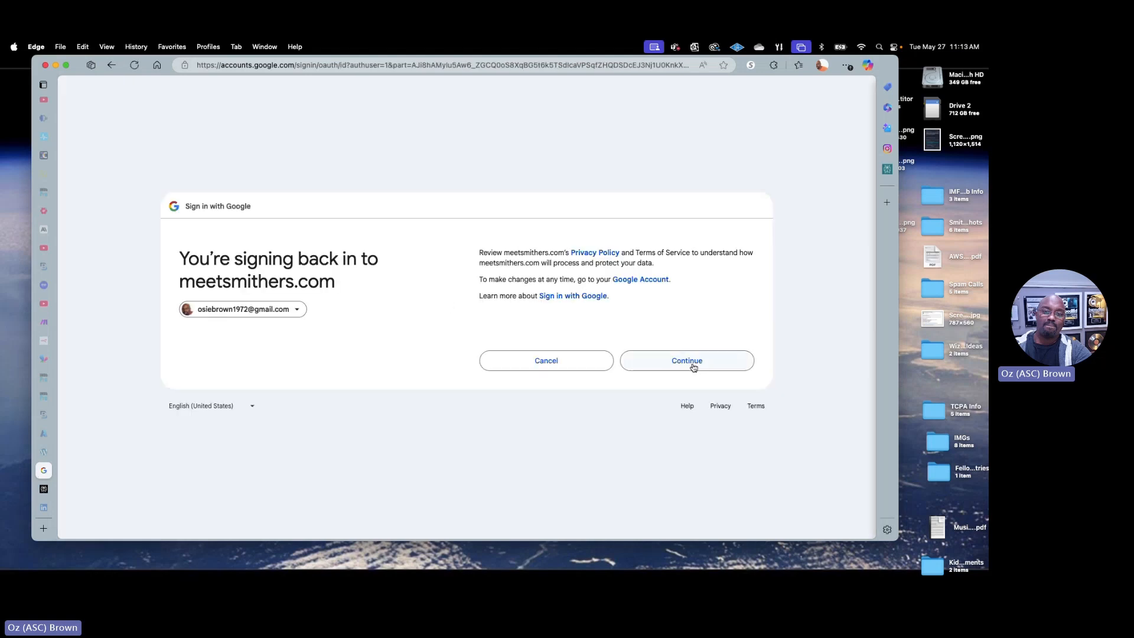
click(693, 367)
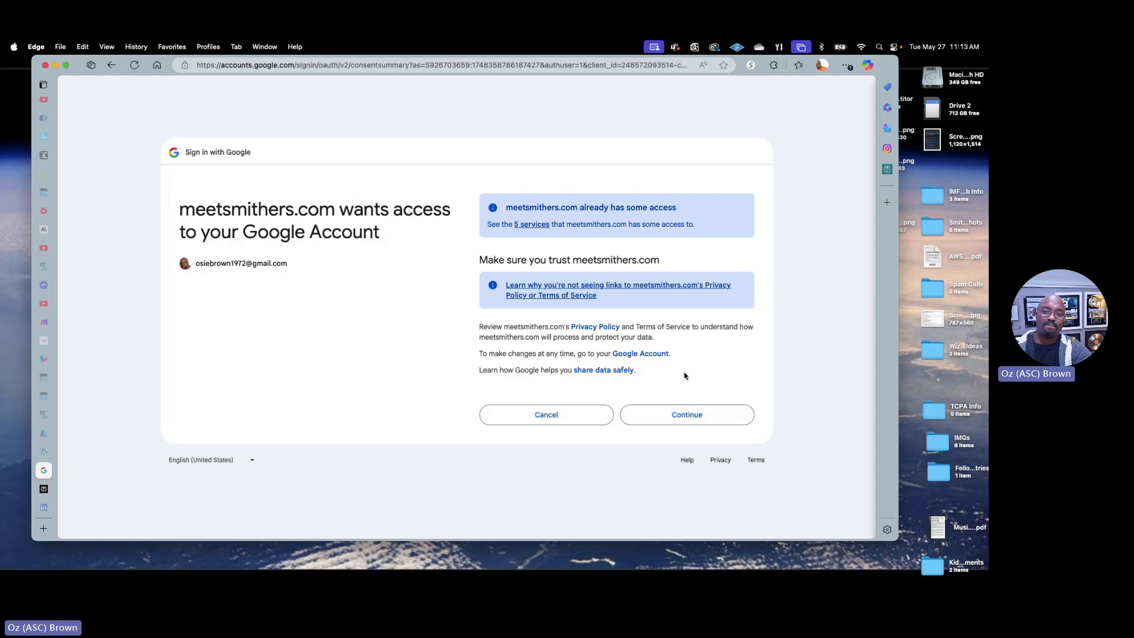
click(694, 414)
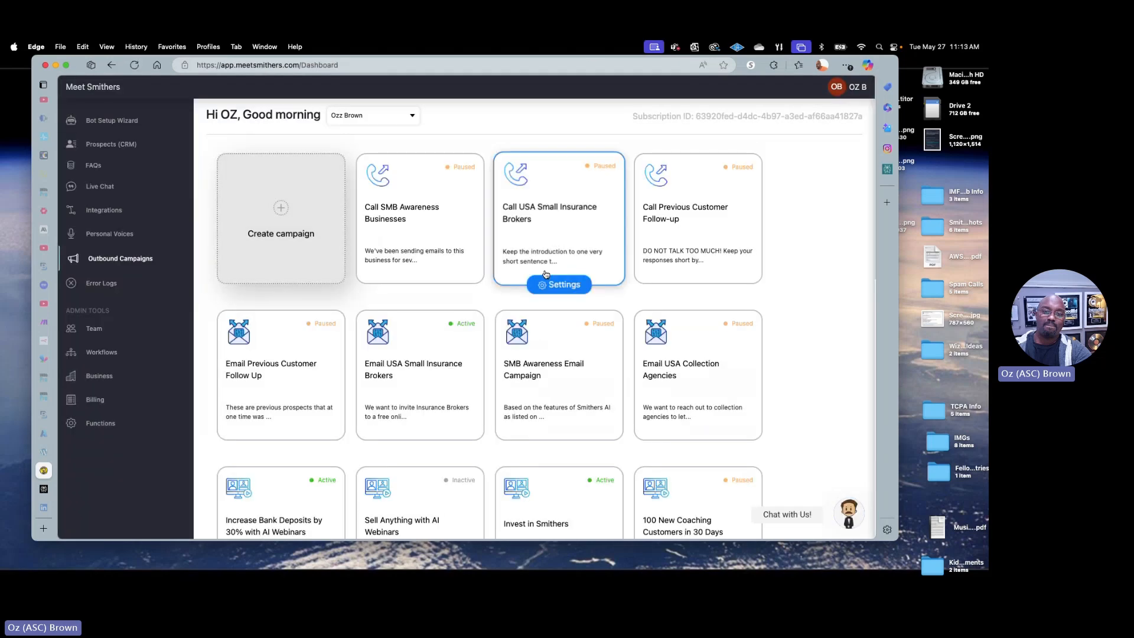
Reopen the "Sell Anything with AI Webinars" campaign and bring up its Google Slides webinar template setup
scroll(422, 331, down, 3)
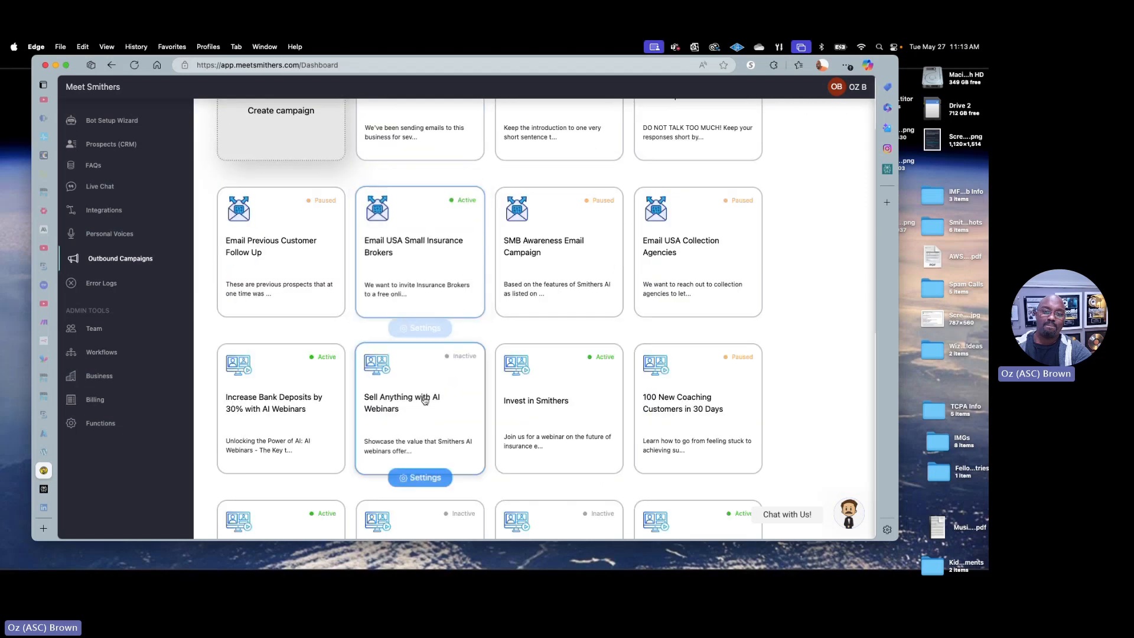
click(424, 400)
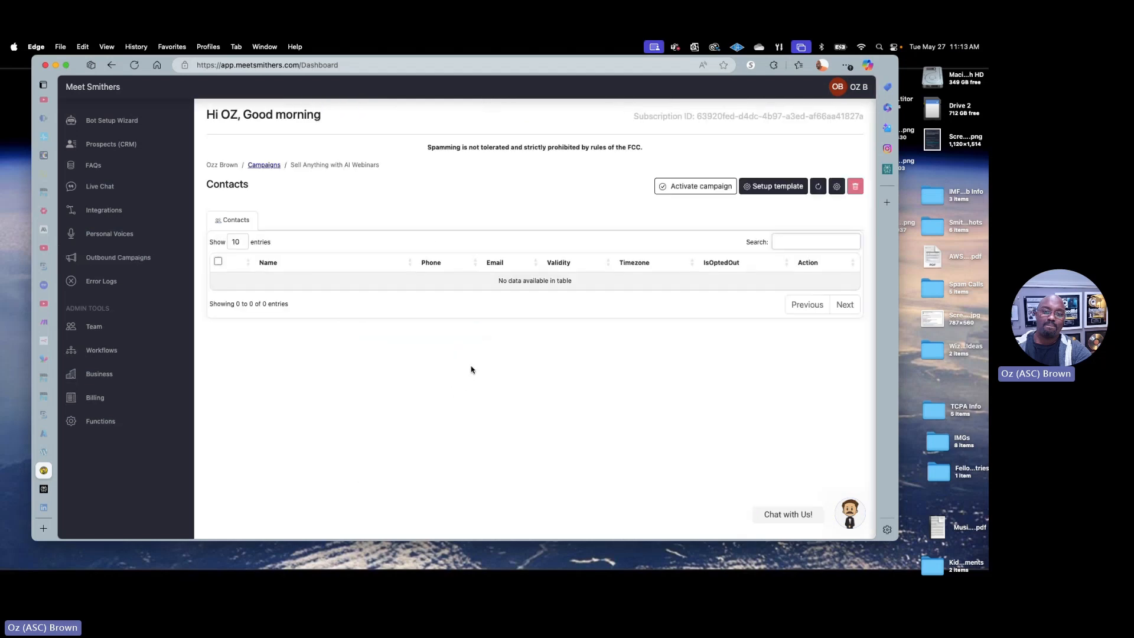
click(786, 187)
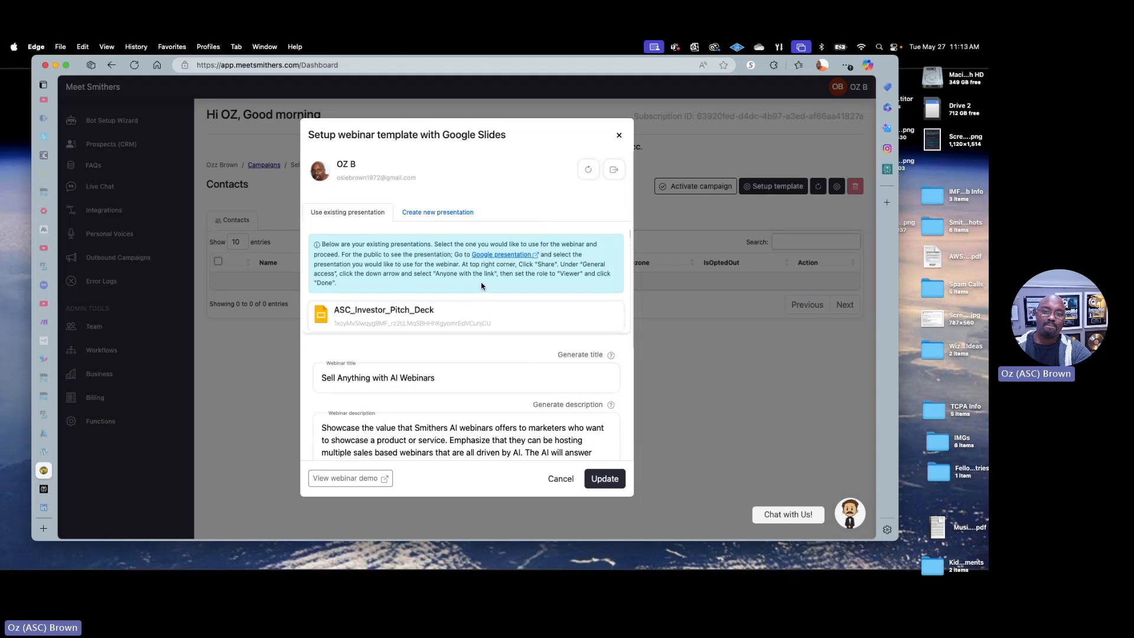
Start a new presentation in the webinar template setup and paste the webinar description and feature list as the target audience, enlarging the text area
click(431, 213)
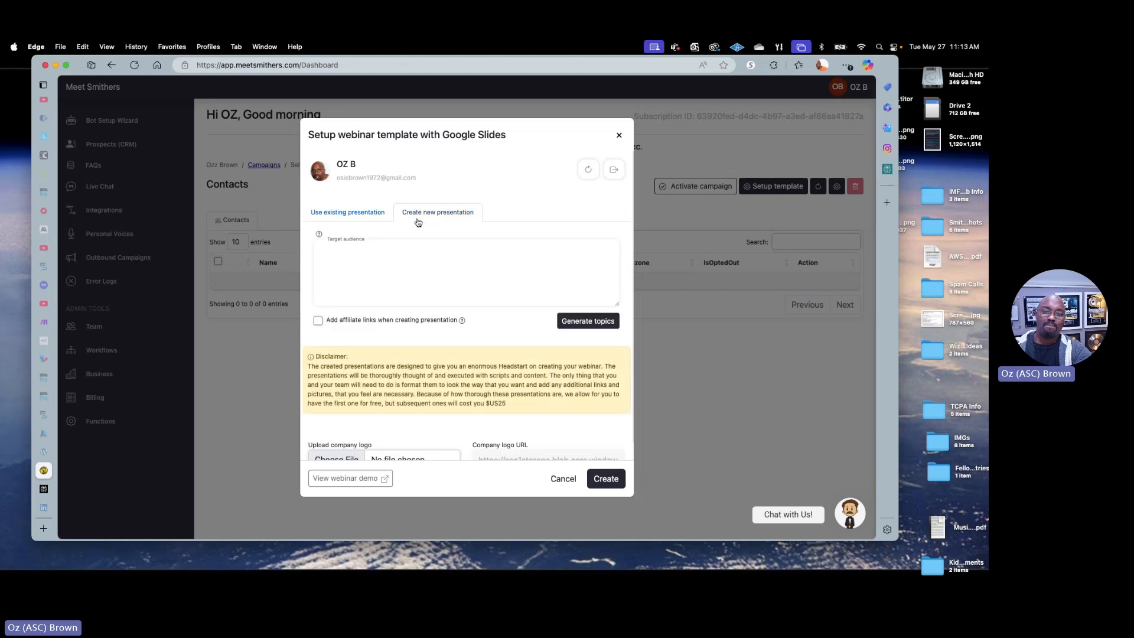
click(390, 259)
key(super+v)
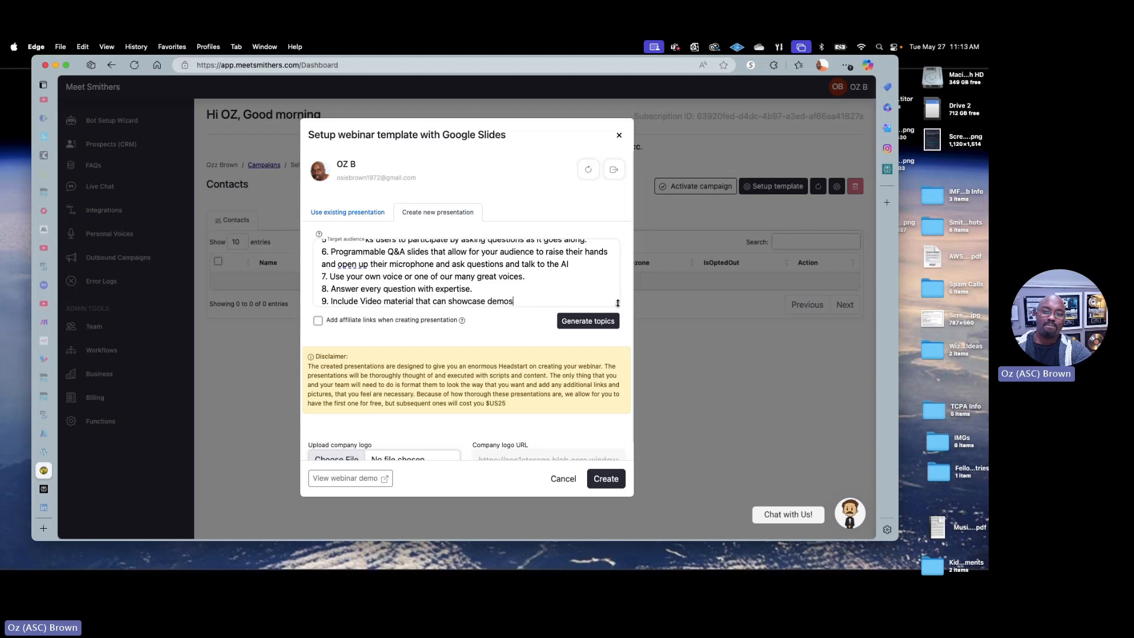
drag(617, 305, 617, 433)
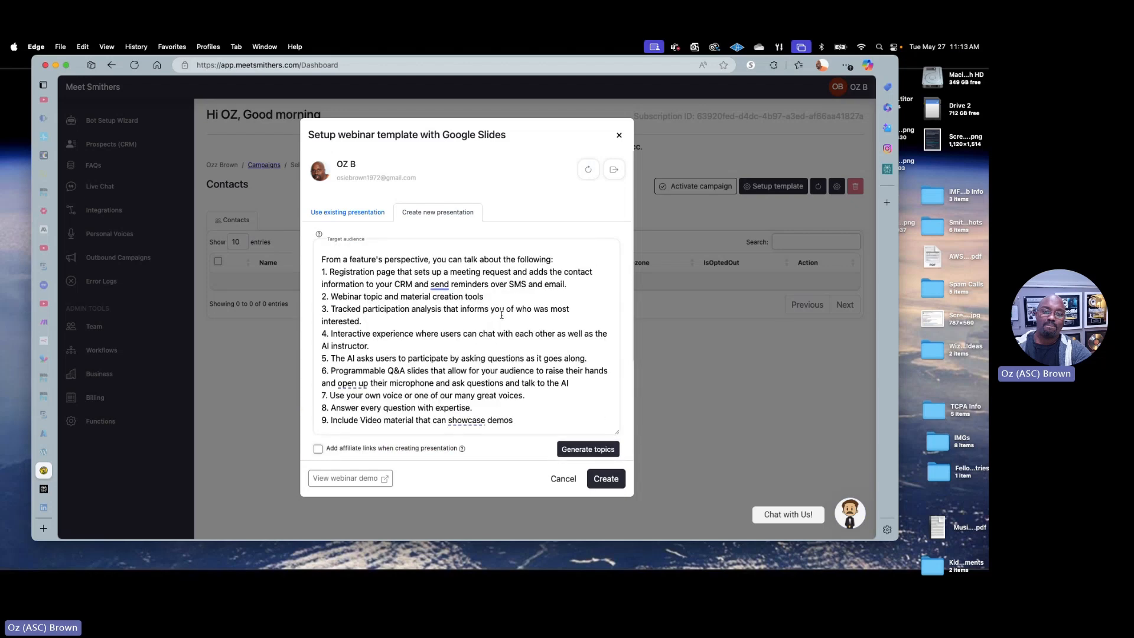
click(495, 293)
key(super+Up)
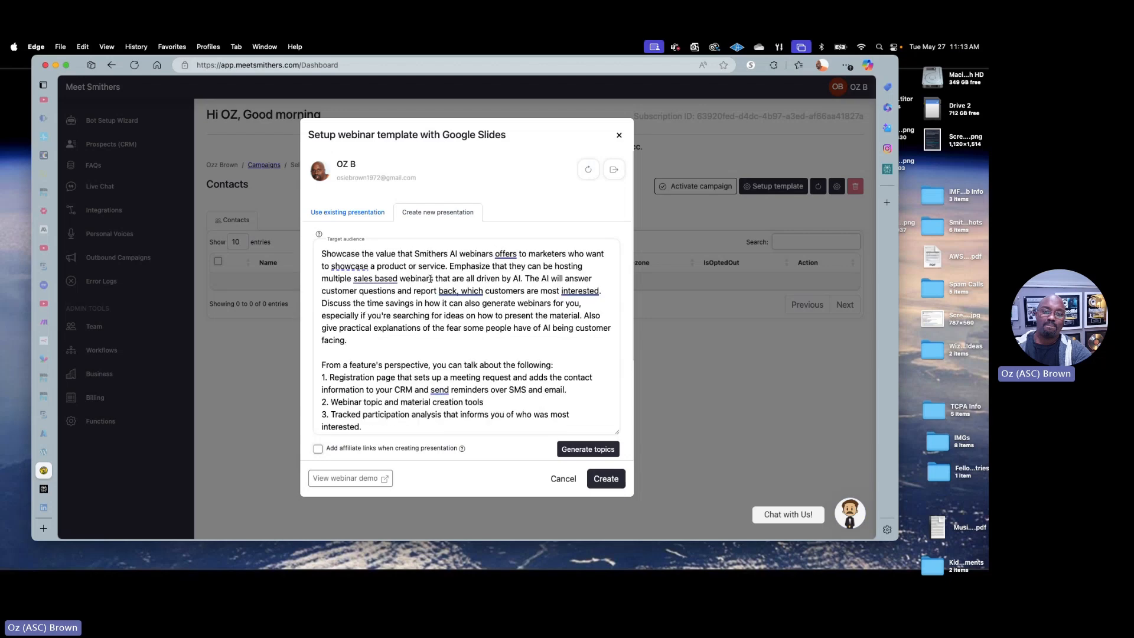
Generate presentation topics from the target audience text and review the suggested ideas
scroll(351, 321, down, 3)
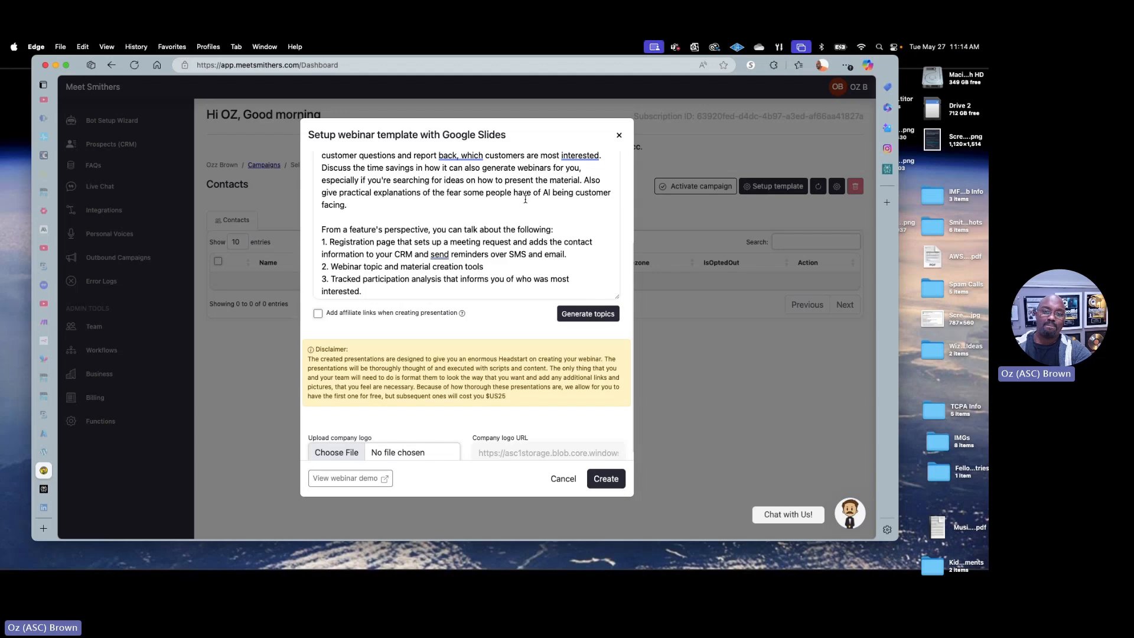
click(588, 316)
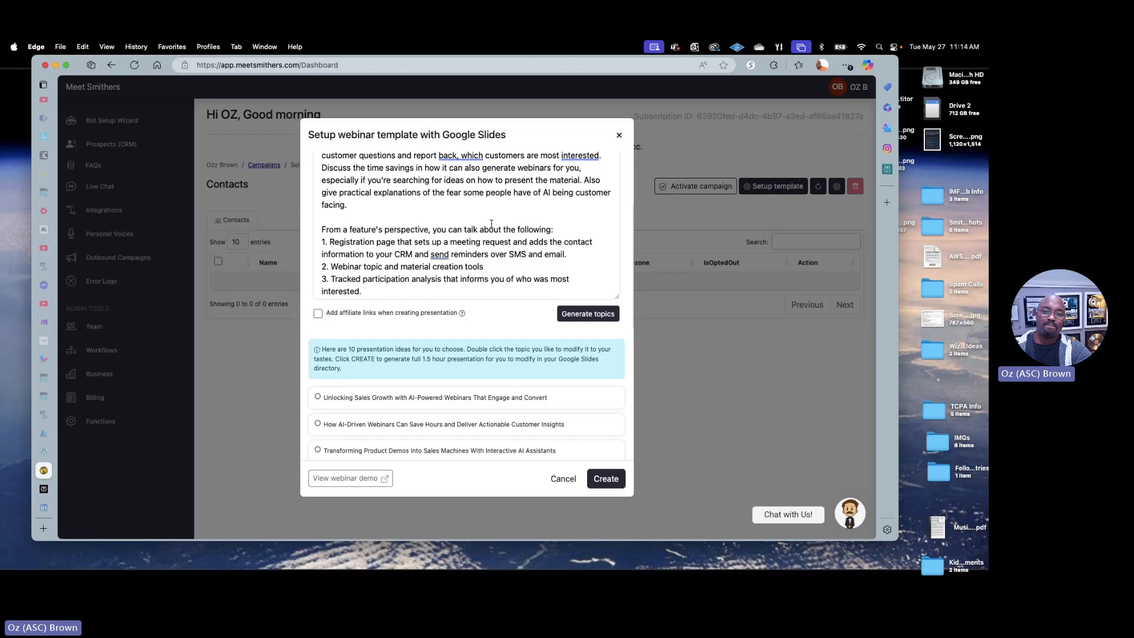
scroll(524, 223, down, 5)
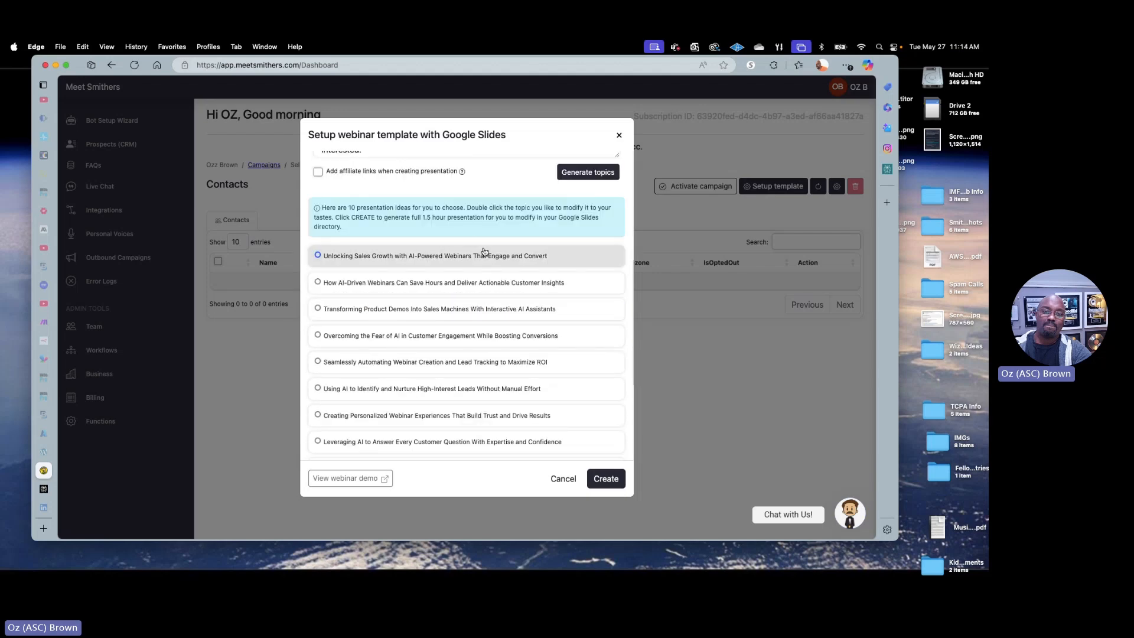
scroll(485, 252, up, 2)
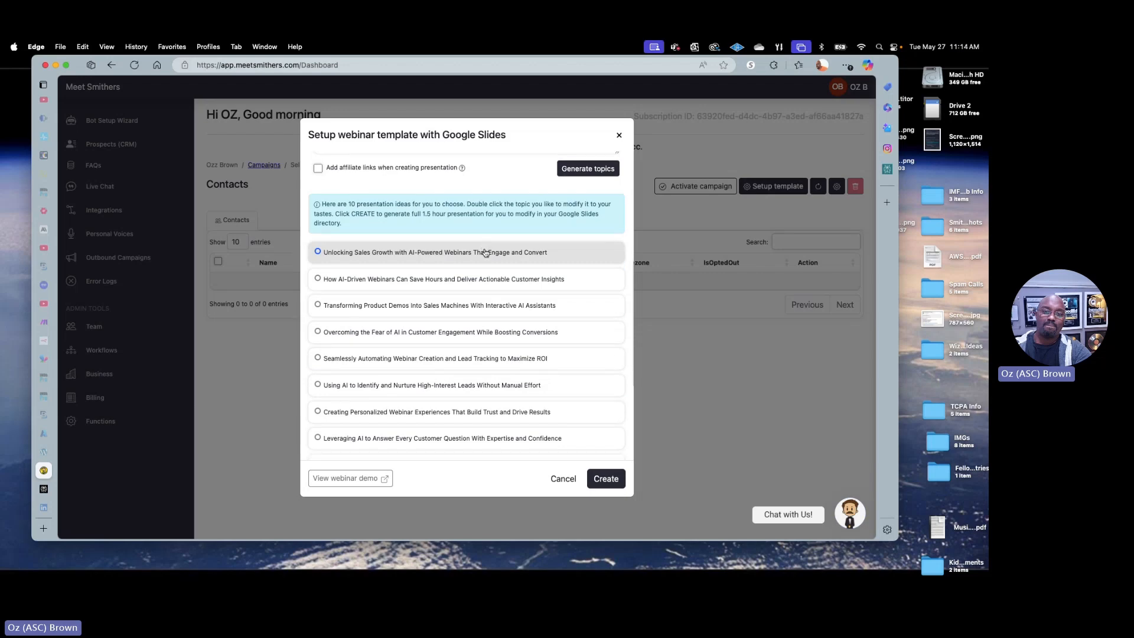
scroll(487, 251, up, 1)
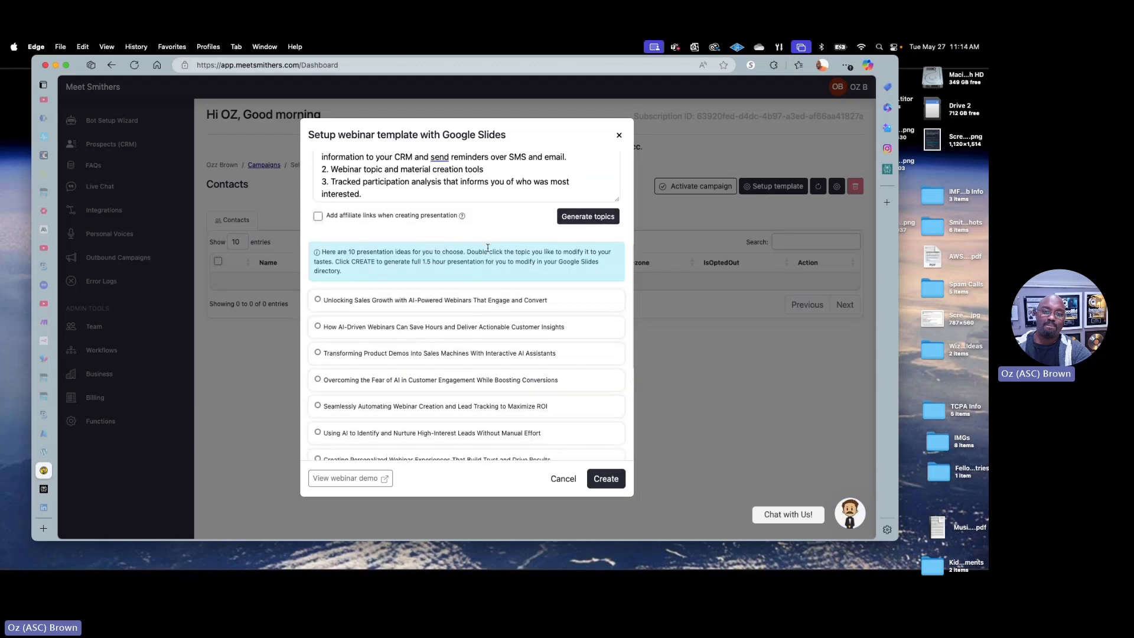
scroll(488, 249, down, 5)
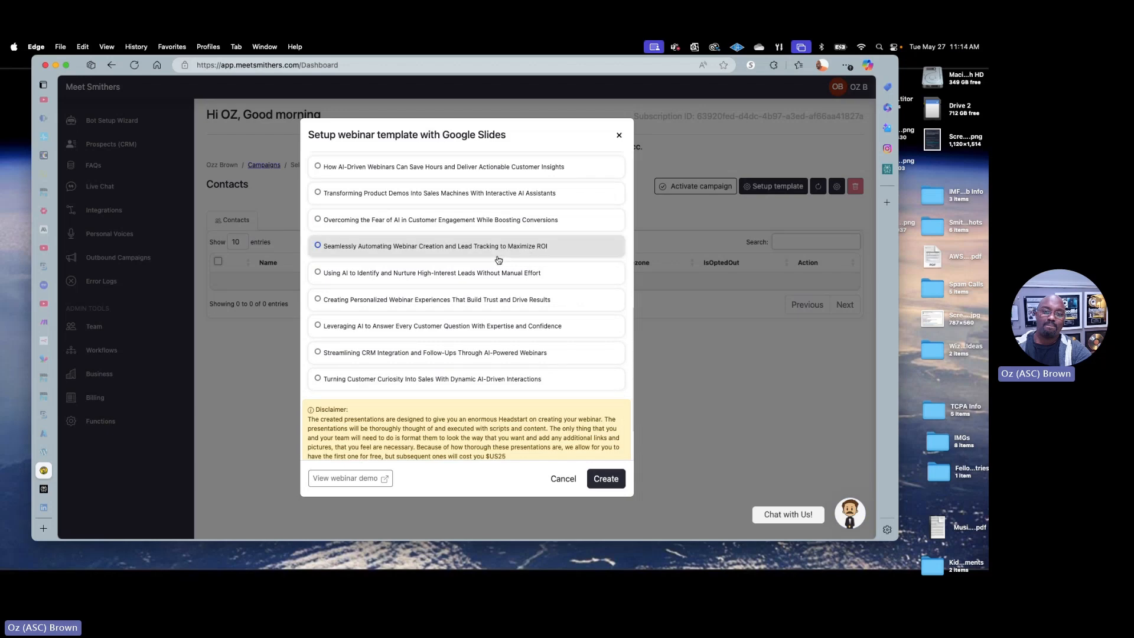
scroll(497, 263, up, 2)
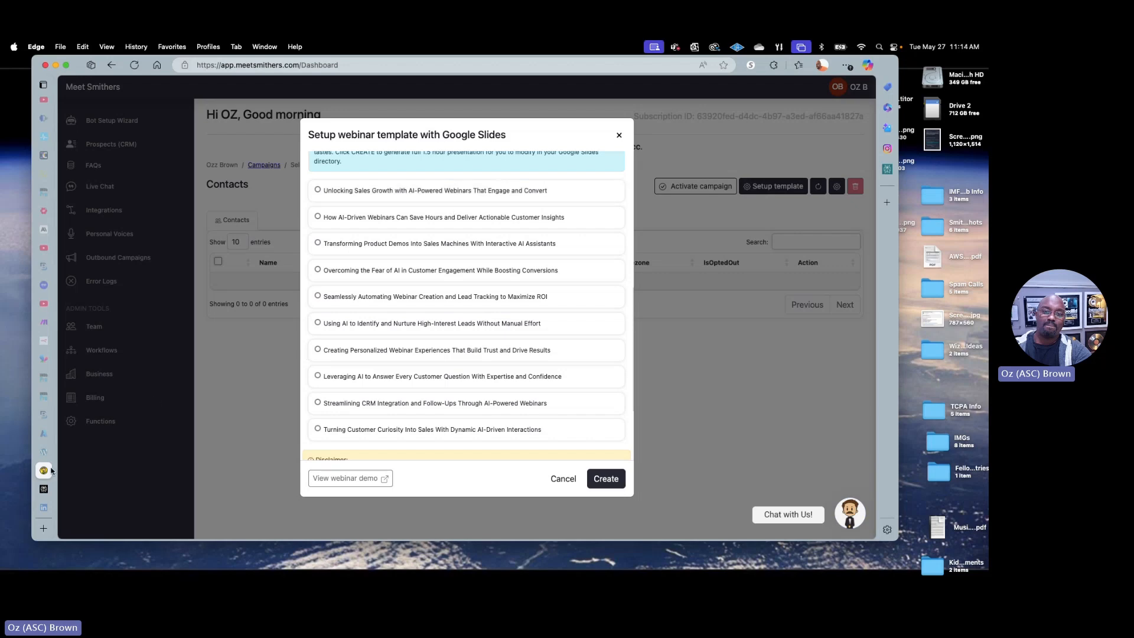
Copy the caption "Be everywhere! Teach Everything!" from the LinkedIn article and return to the webinar template setup
click(44, 508)
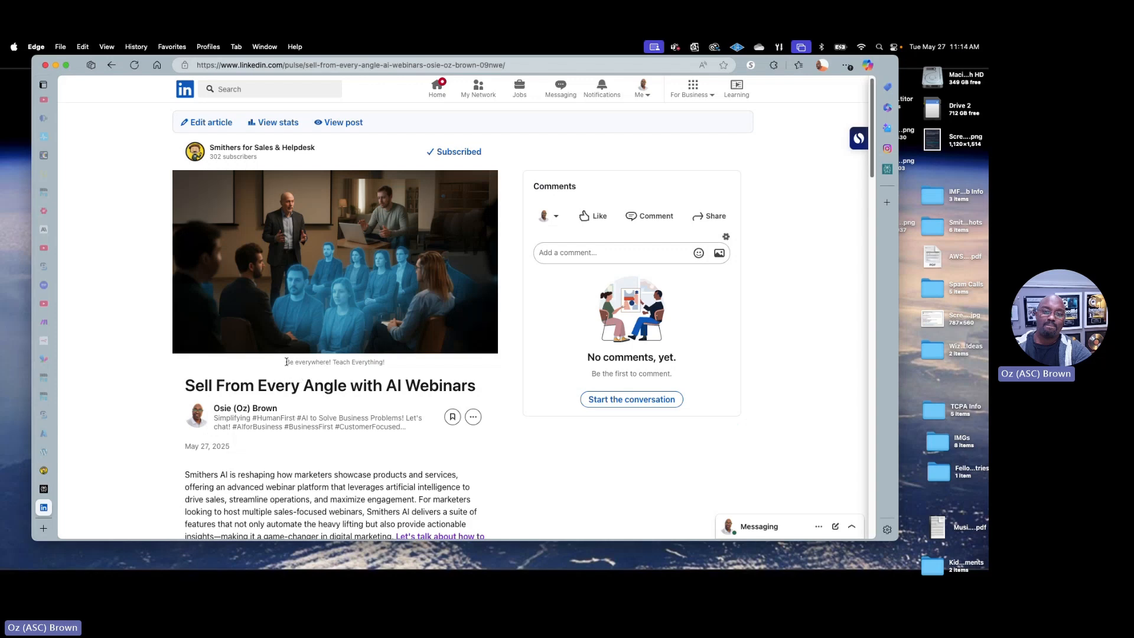
drag(286, 361, 387, 365)
key(super+c)
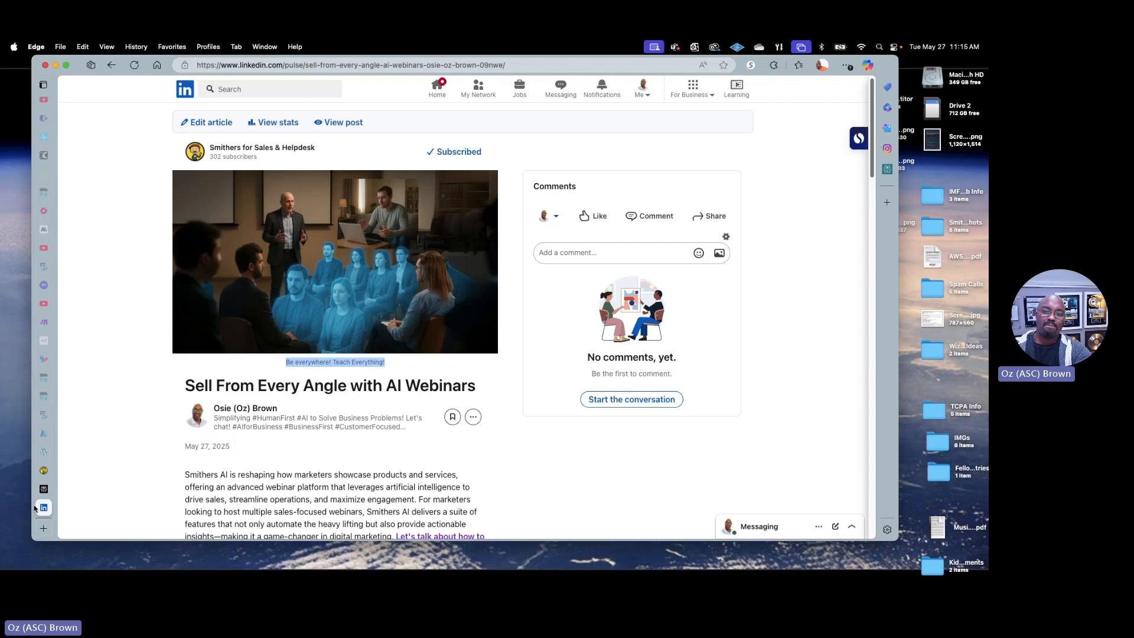
click(75, 471)
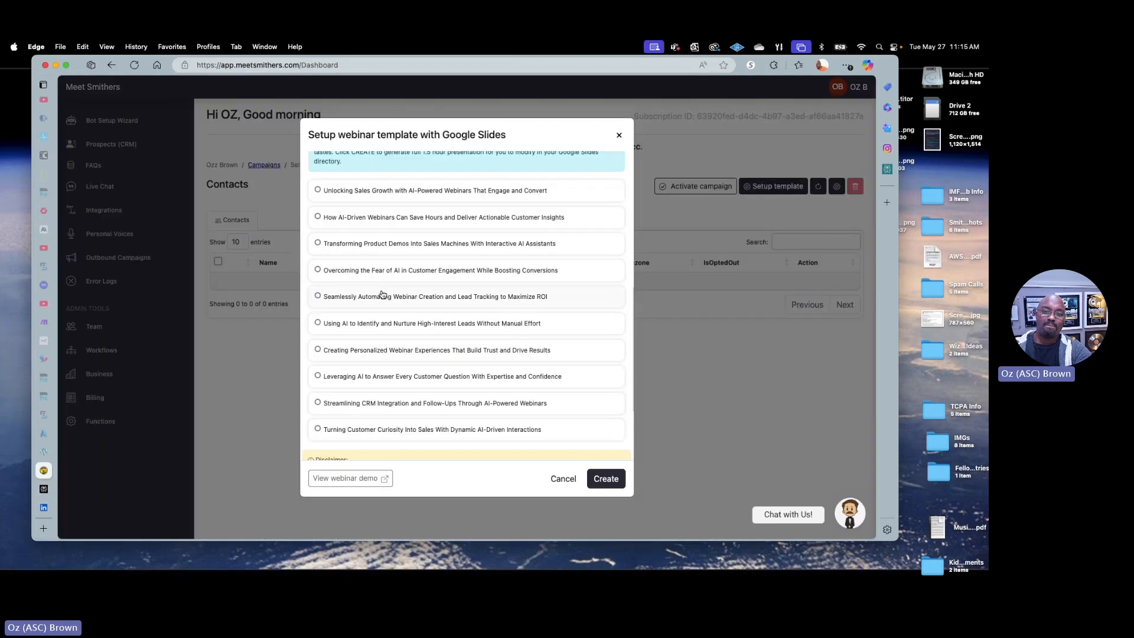
Select the first suggested topic and rewrite it as "Be everywhere! Teach Everything with Smithers AI Webinars!"
click(520, 192)
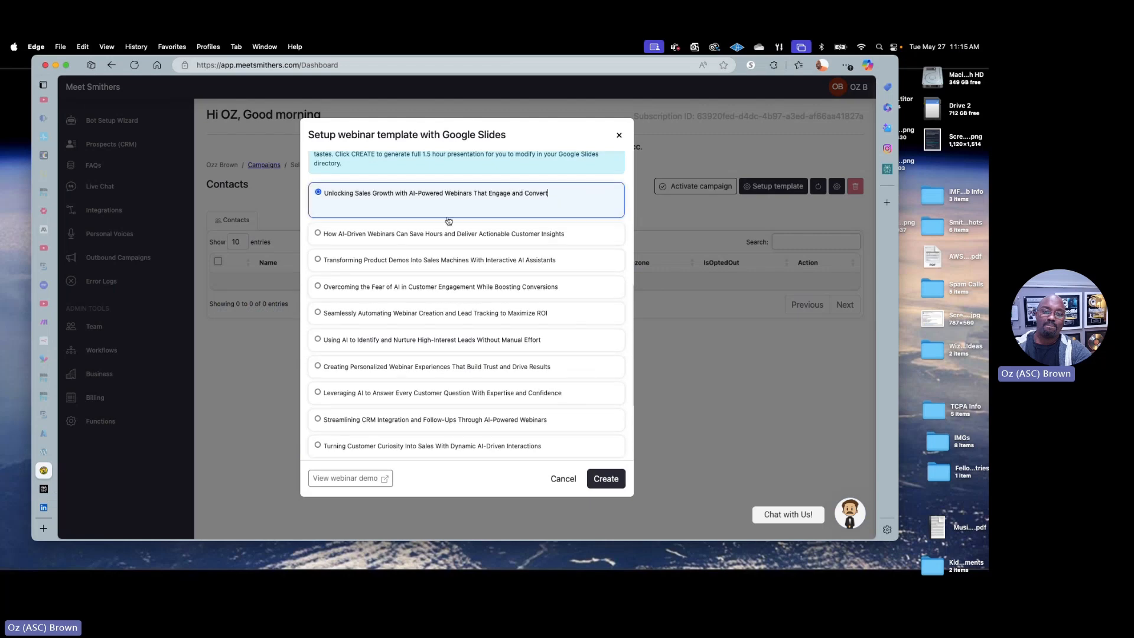
scroll(471, 254, up, 5)
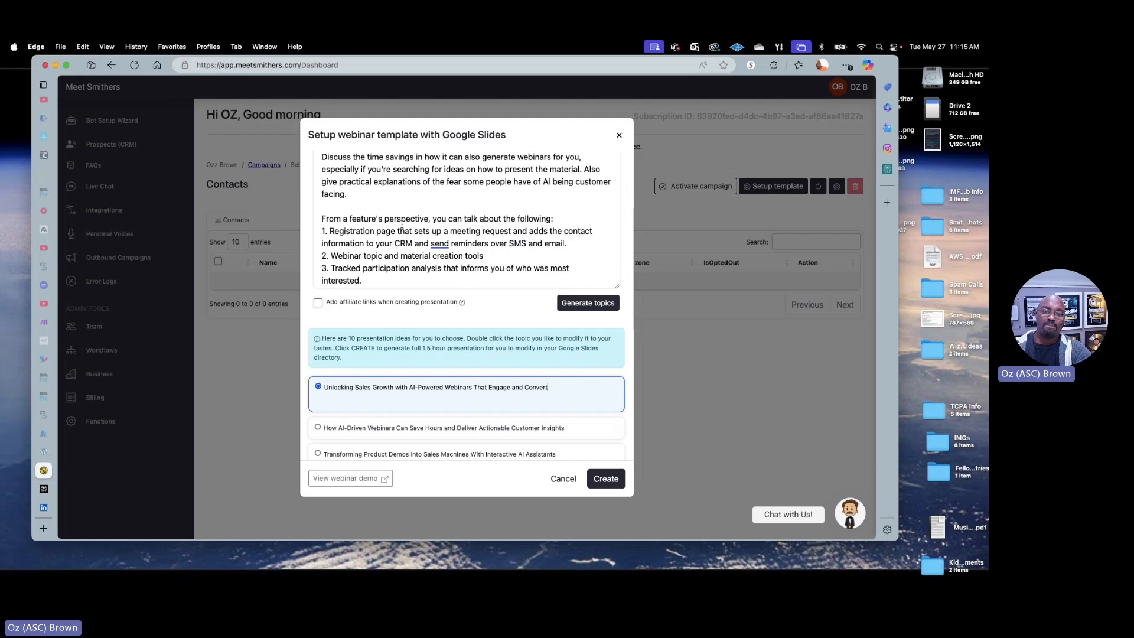
key(super+a)
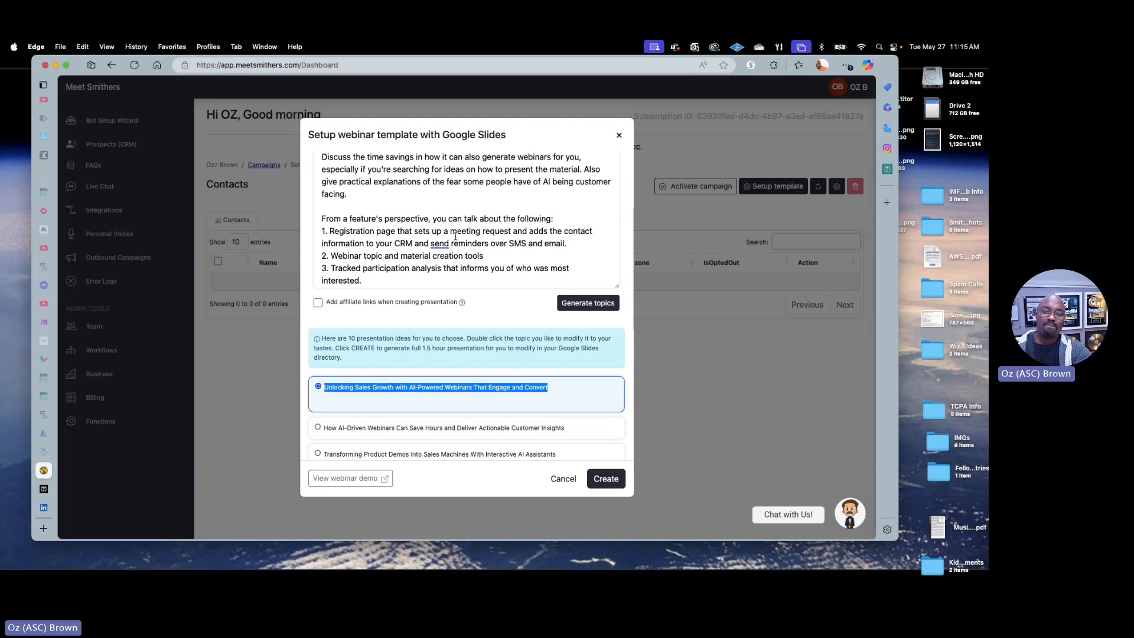
key(super+v)
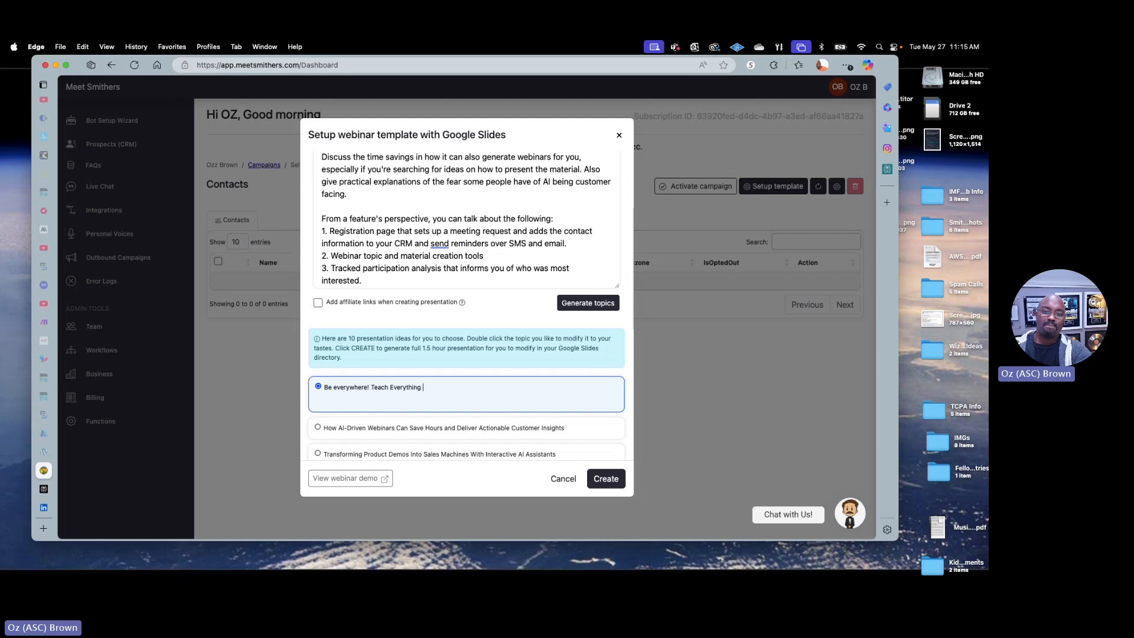
text(with Smithers AI Webinars!)
click(372, 387)
click(571, 438)
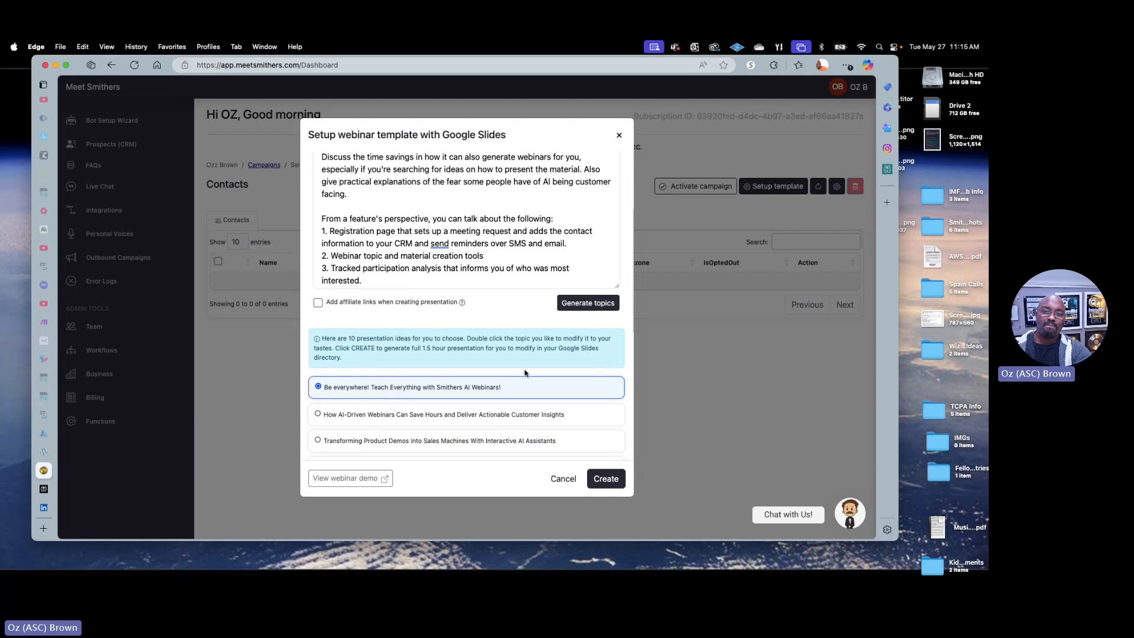
Create the presentation from the selected topic, accepting the US$25 charge, and close the template setup
scroll(524, 372, down, 5)
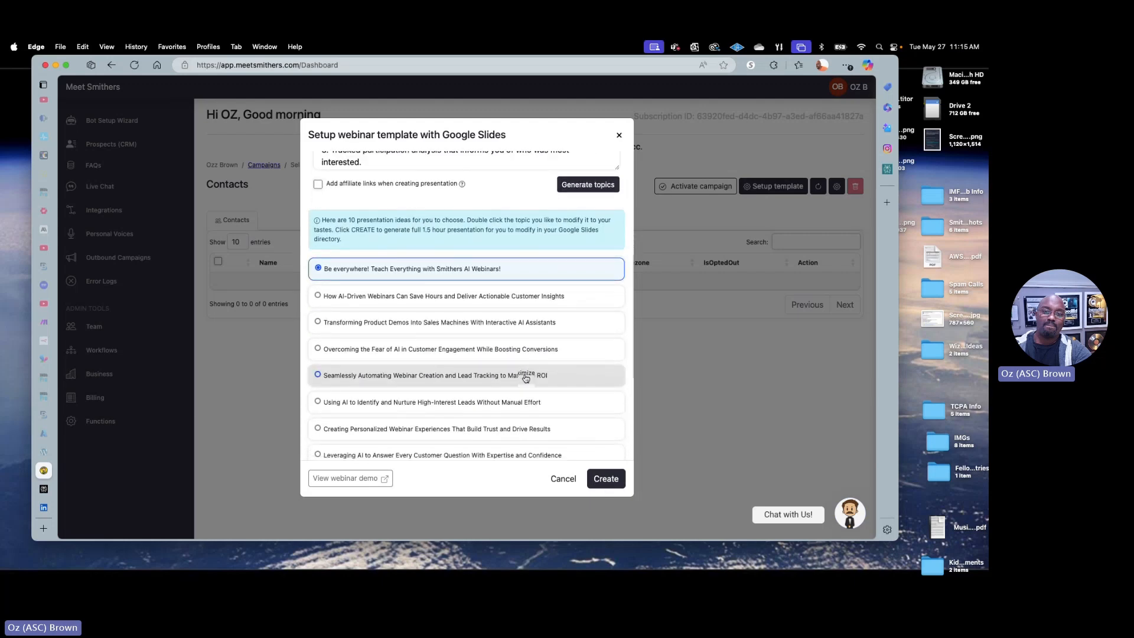
scroll(525, 378, up, 4)
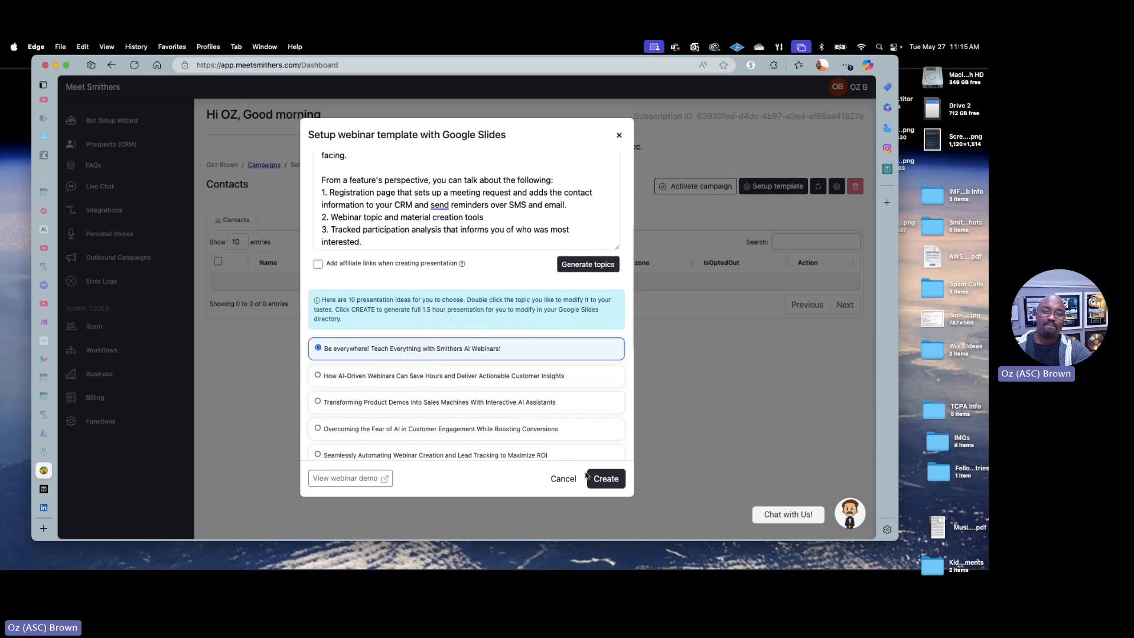
click(614, 479)
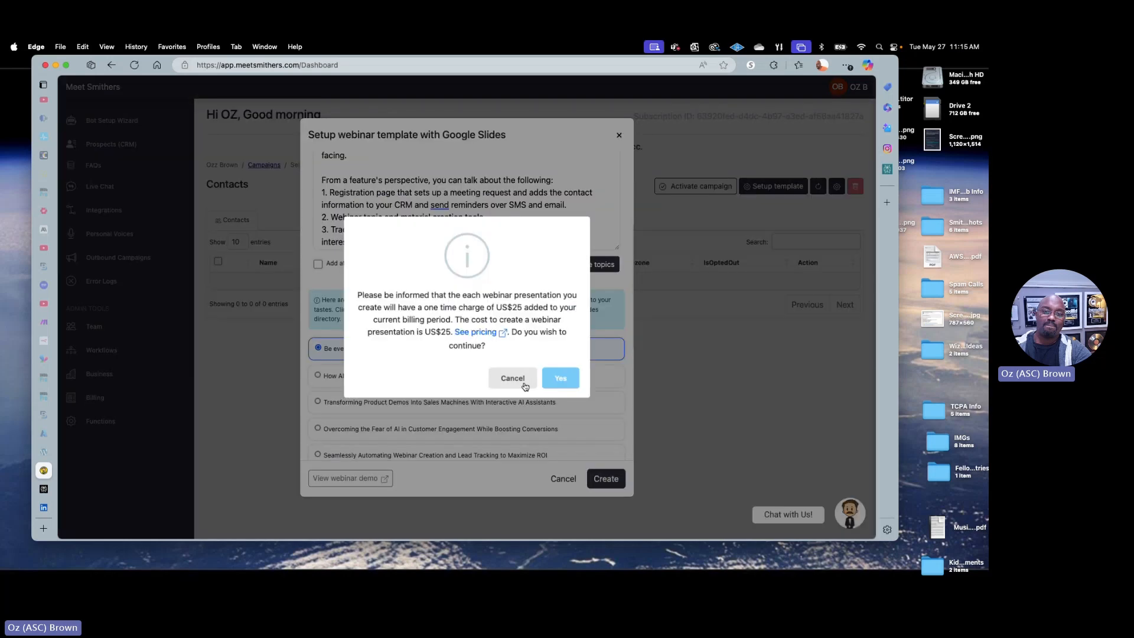
click(563, 380)
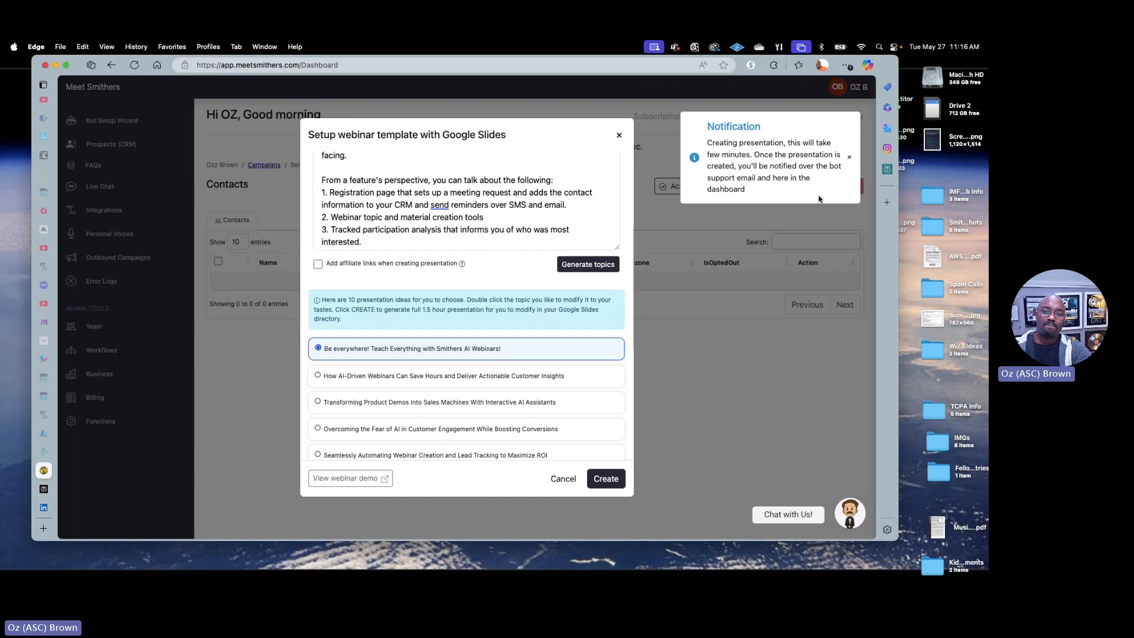
click(850, 159)
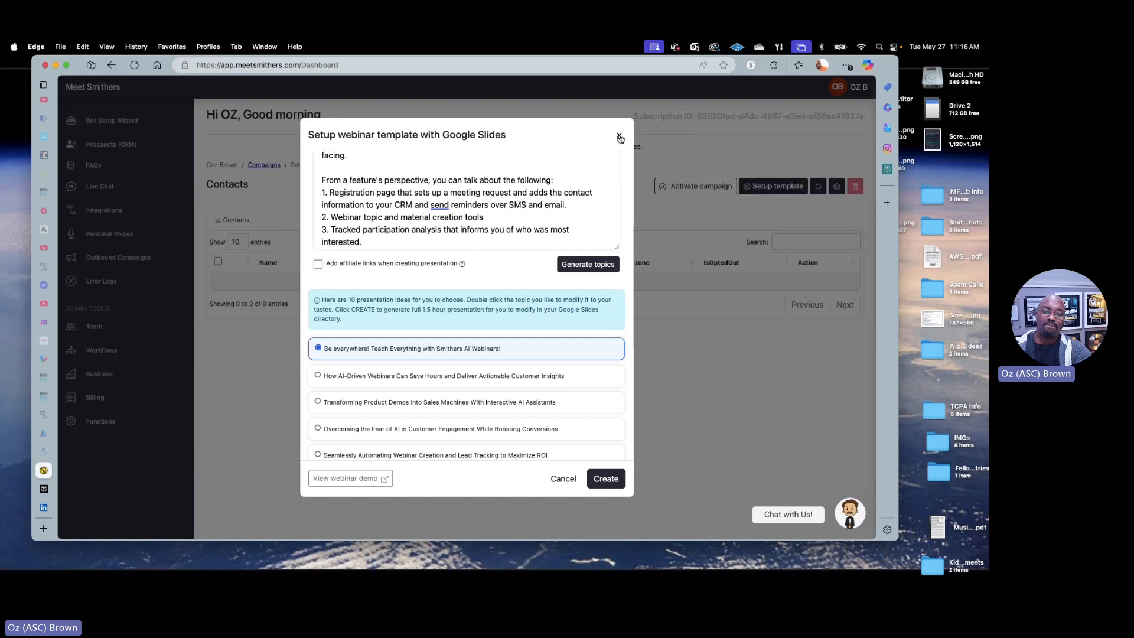
click(619, 135)
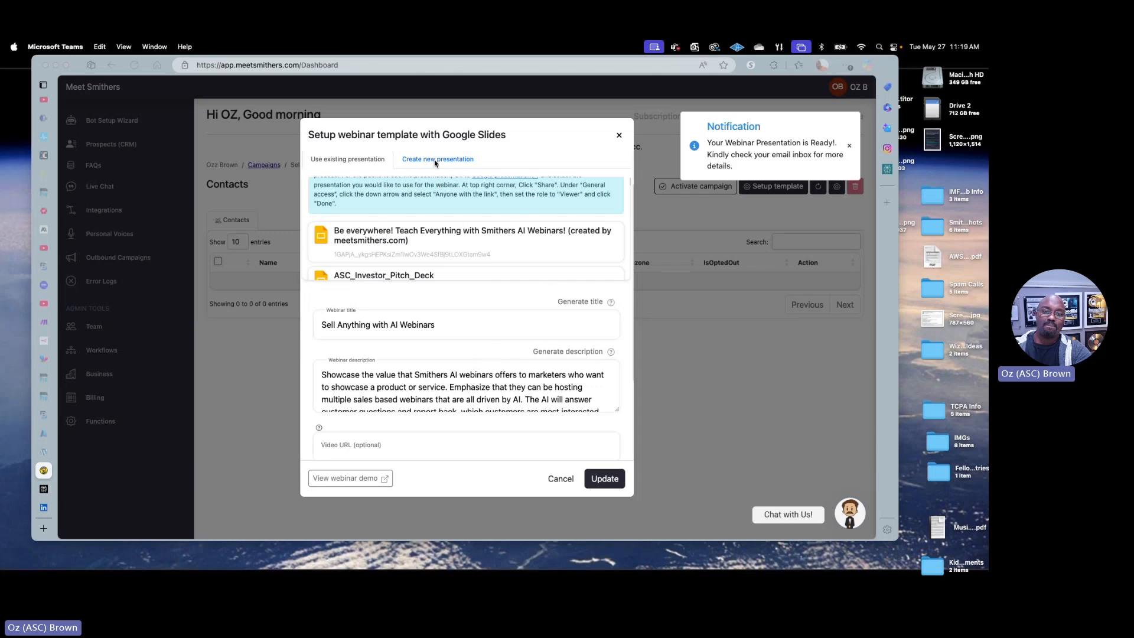
Open Google Slides at slides.google.com in a new browser tab
scroll(535, 236, down, 3)
scroll(535, 251, up, 5)
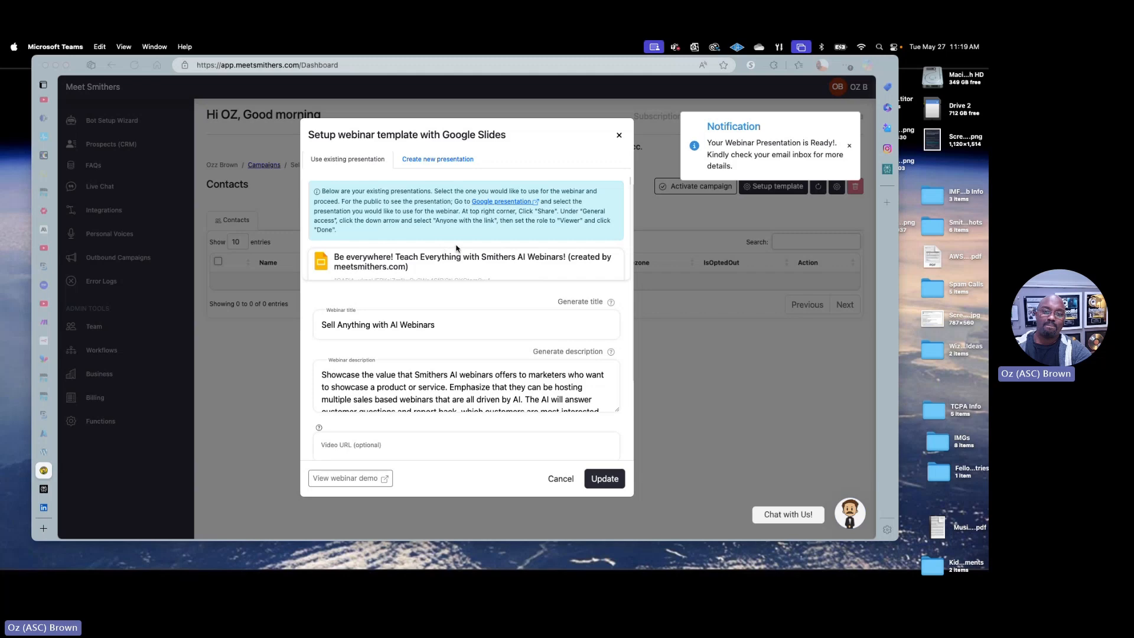
click(246, 376)
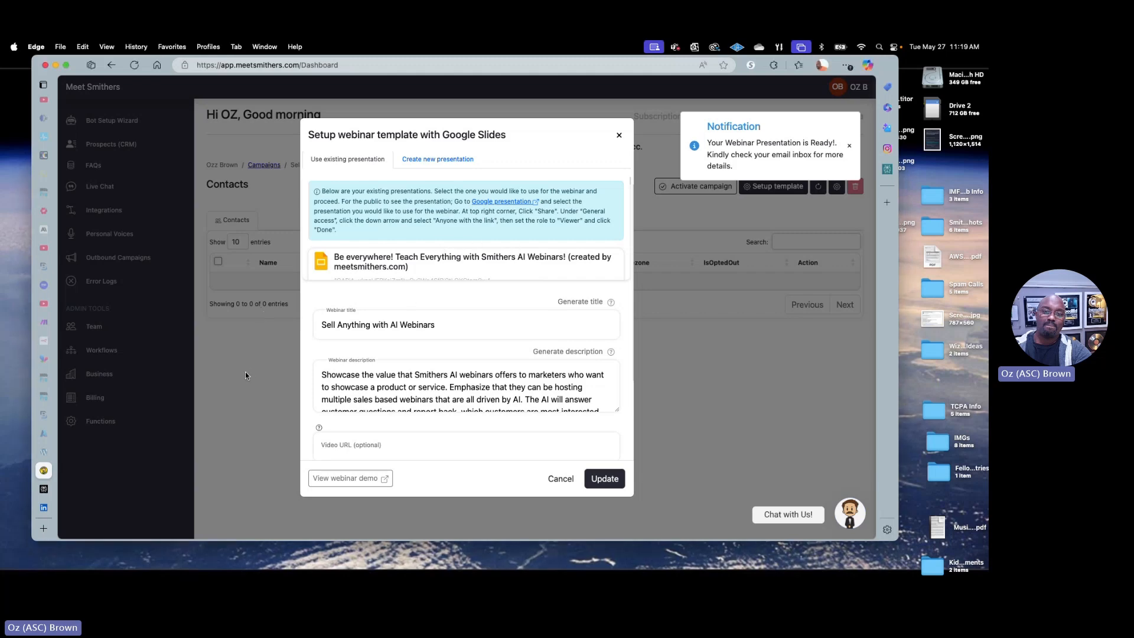
key(super+t)
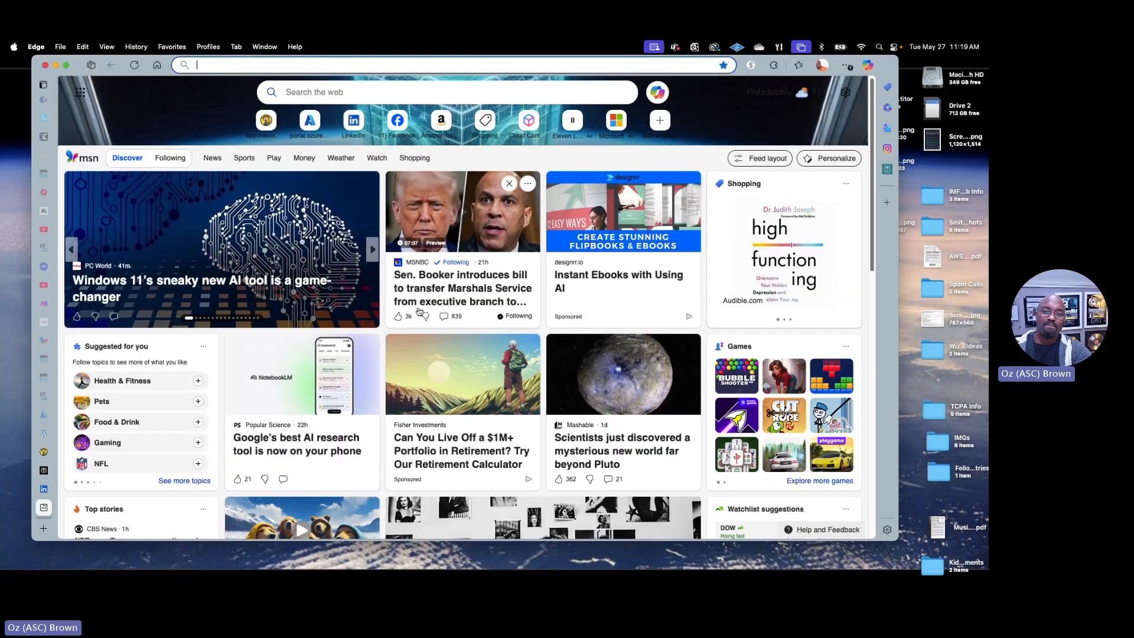
text(sl)
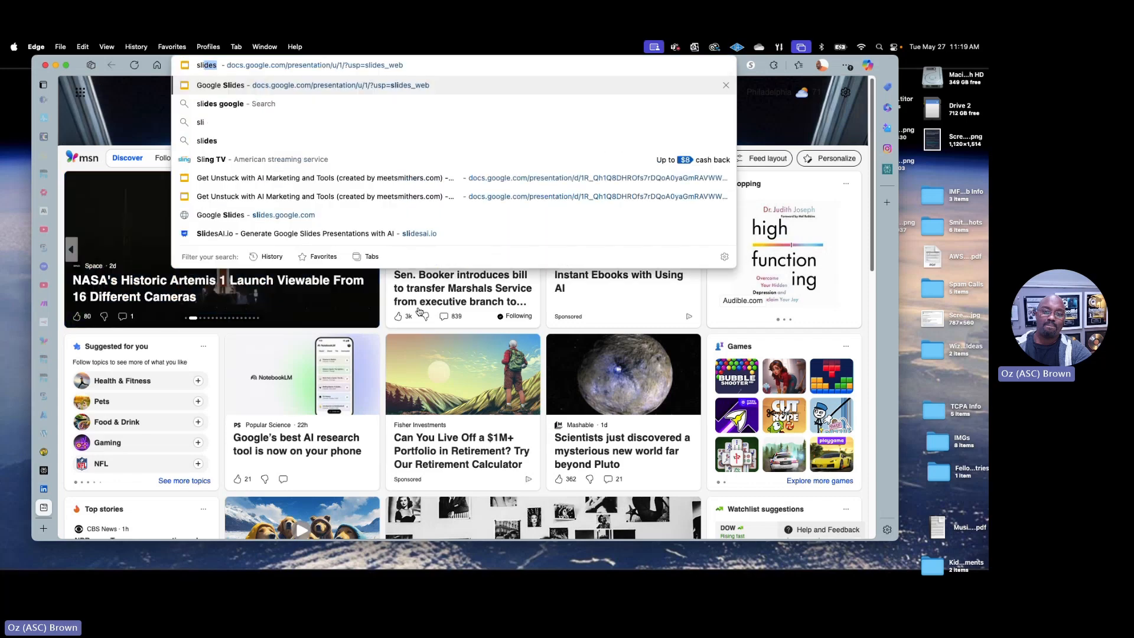
text(d)
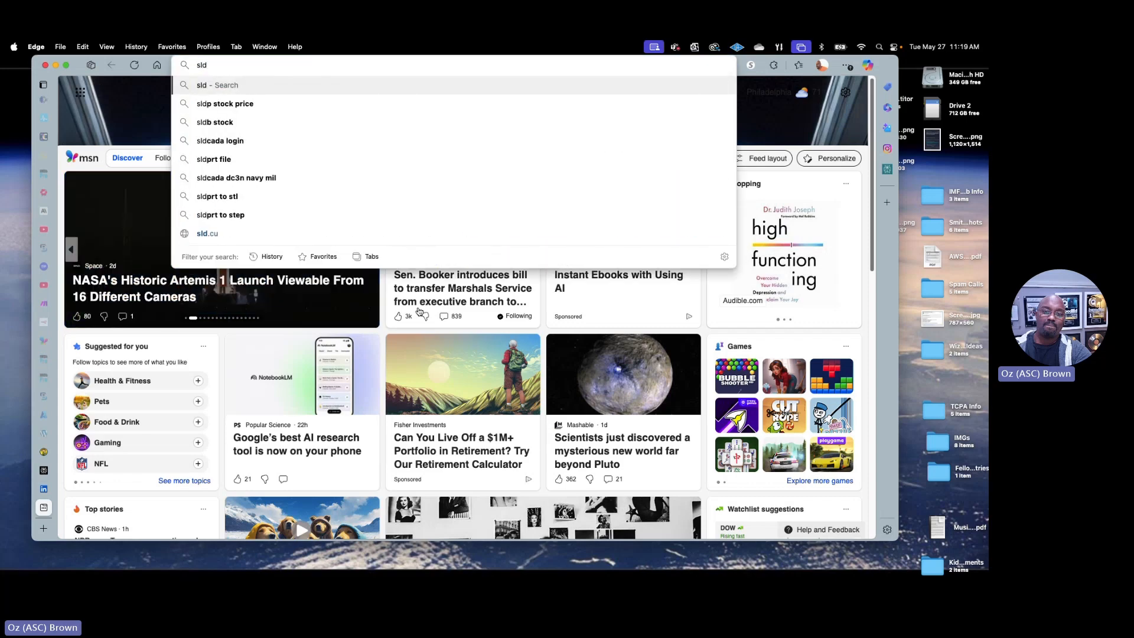
key(BackSpace)
text(i)
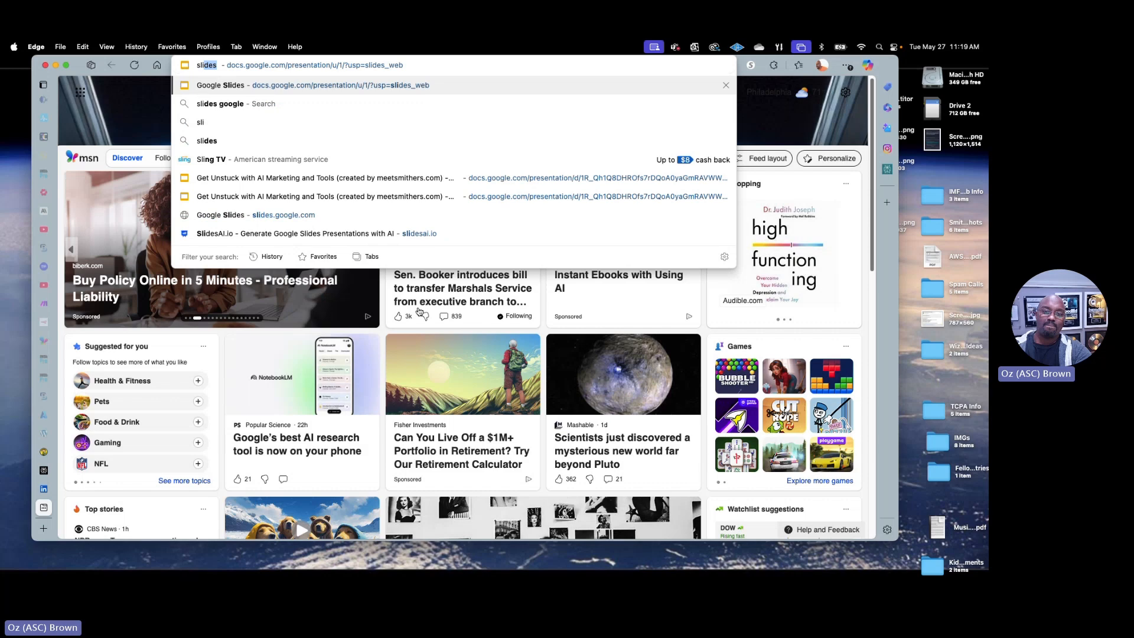
text(des)
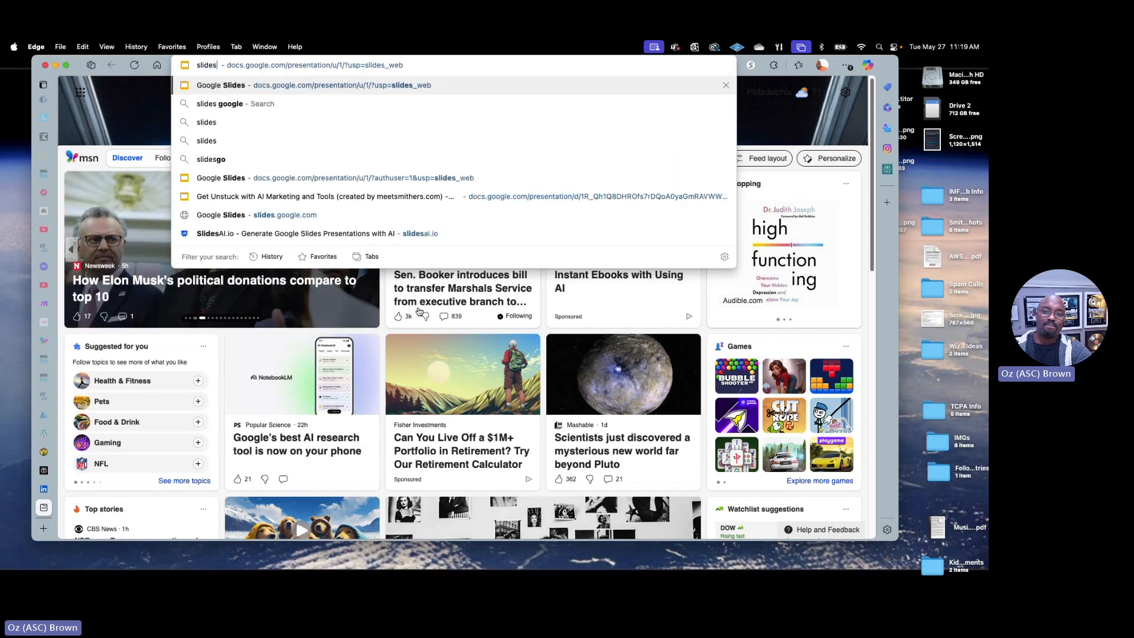
text(.google.com)
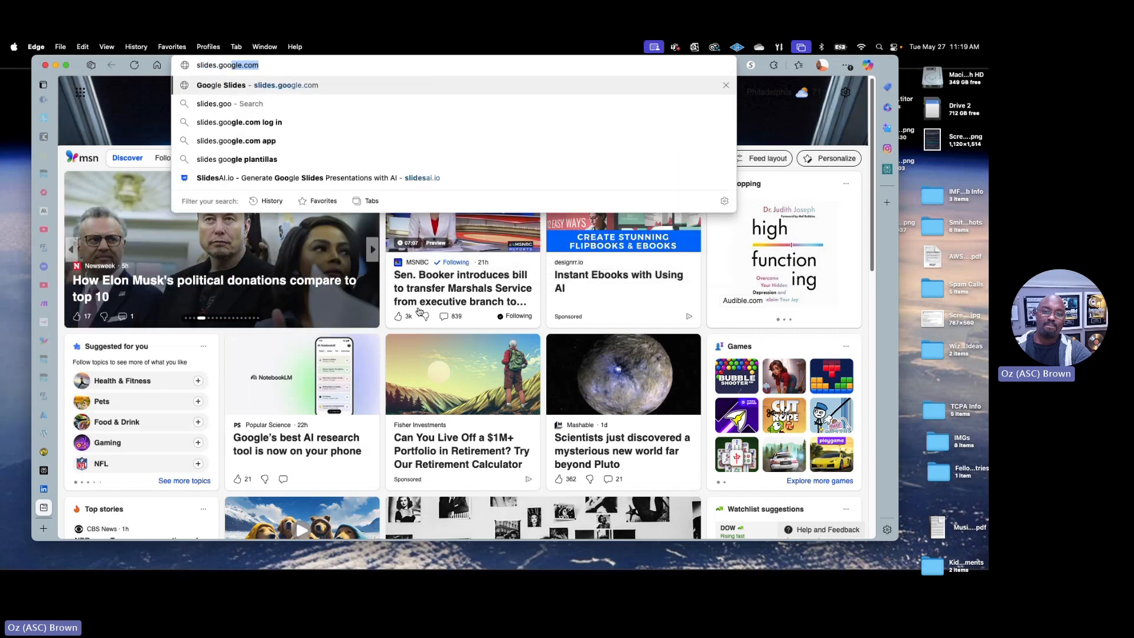
key(Return)
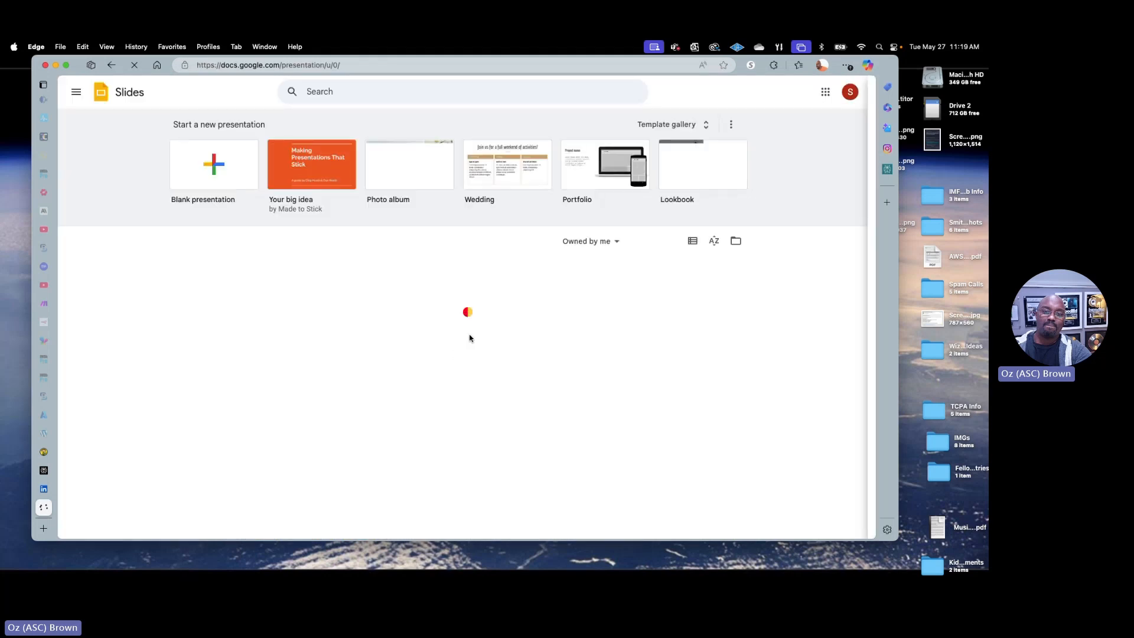
Switch to the Google account linked to the webinar setup and open its "Be everywhere! Teach Everything with Smithers AI Webinars!" presentation
click(850, 92)
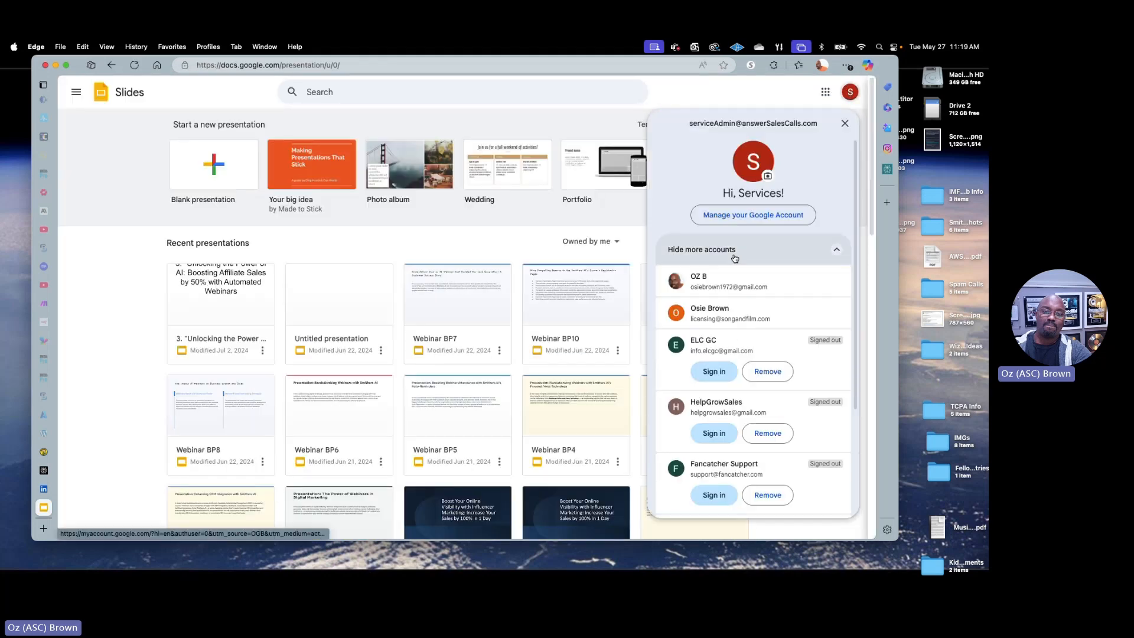
click(717, 283)
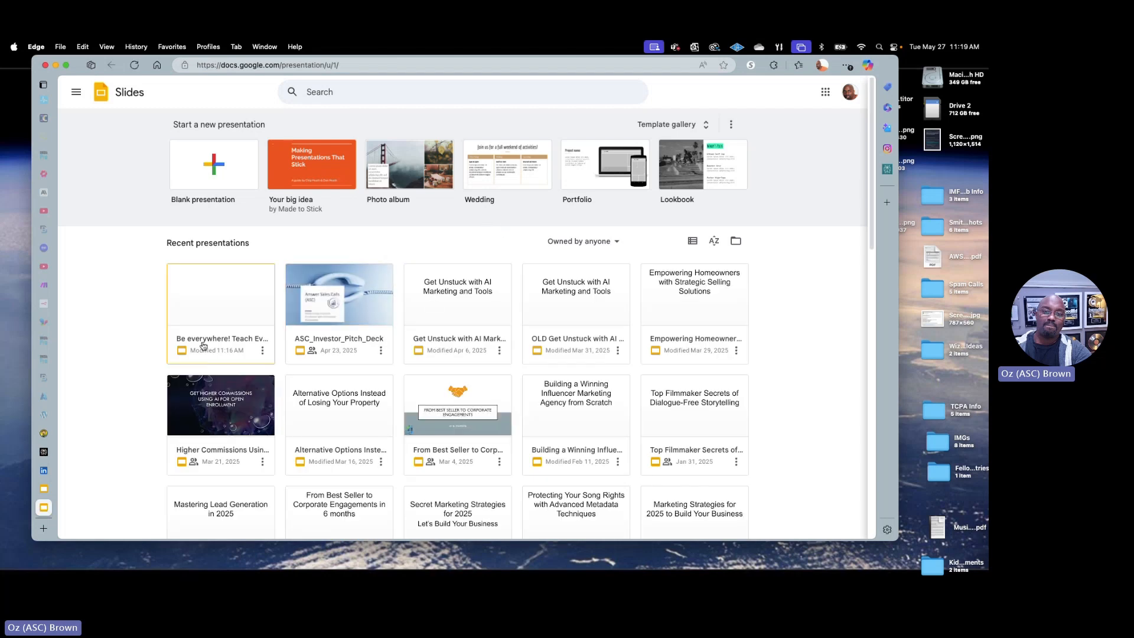
click(225, 311)
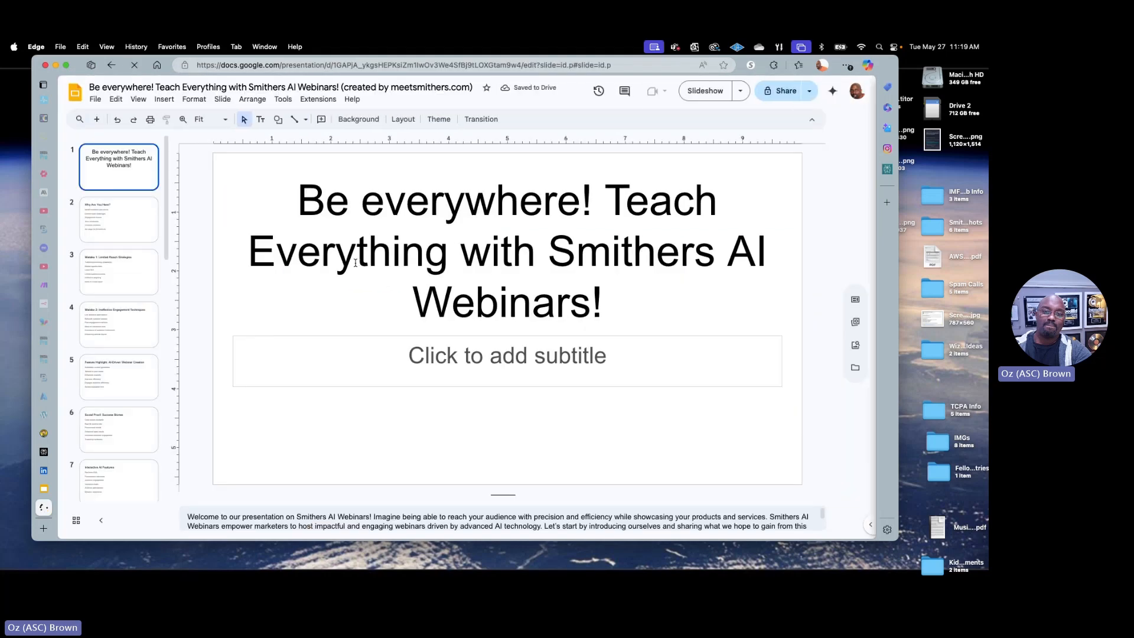
Select the blank slide 20 at the end of the presentation
drag(169, 204, 156, 485)
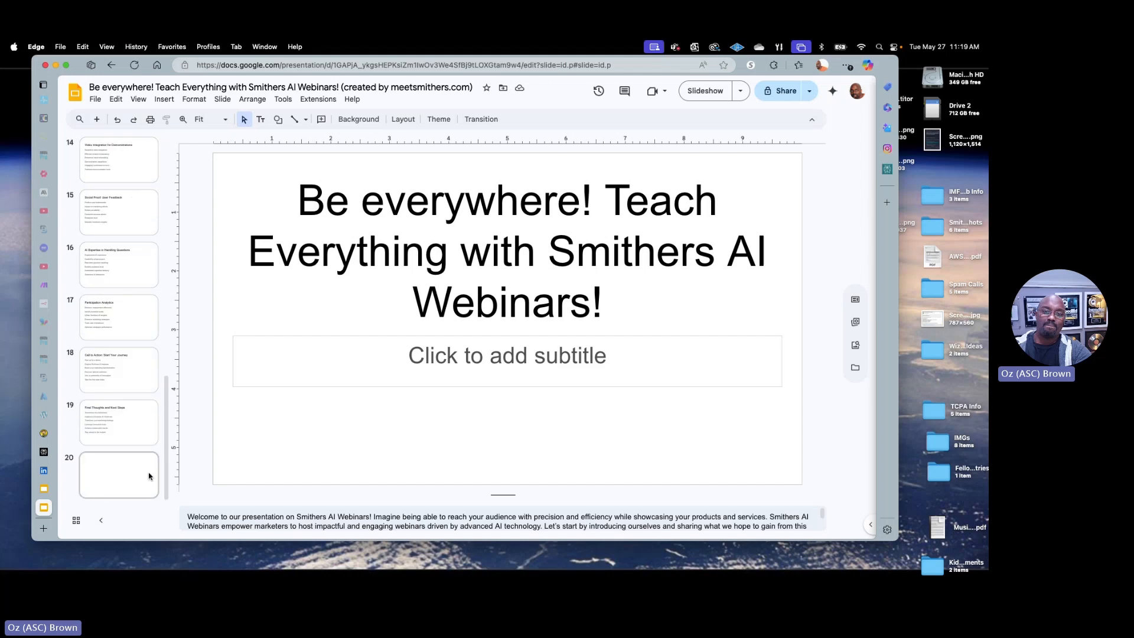
click(112, 481)
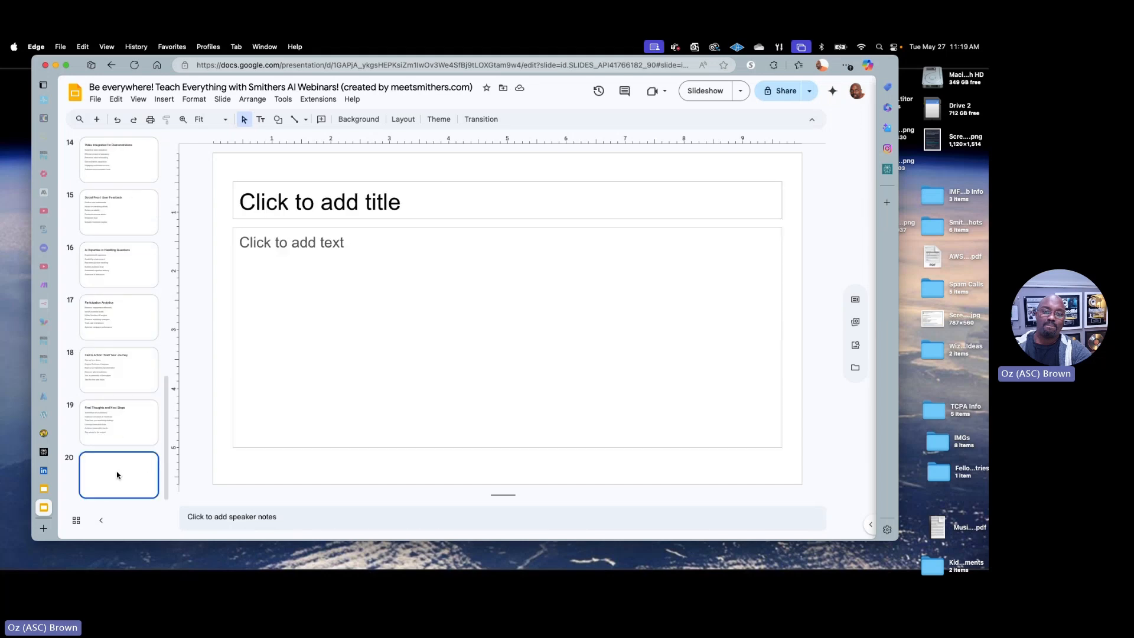